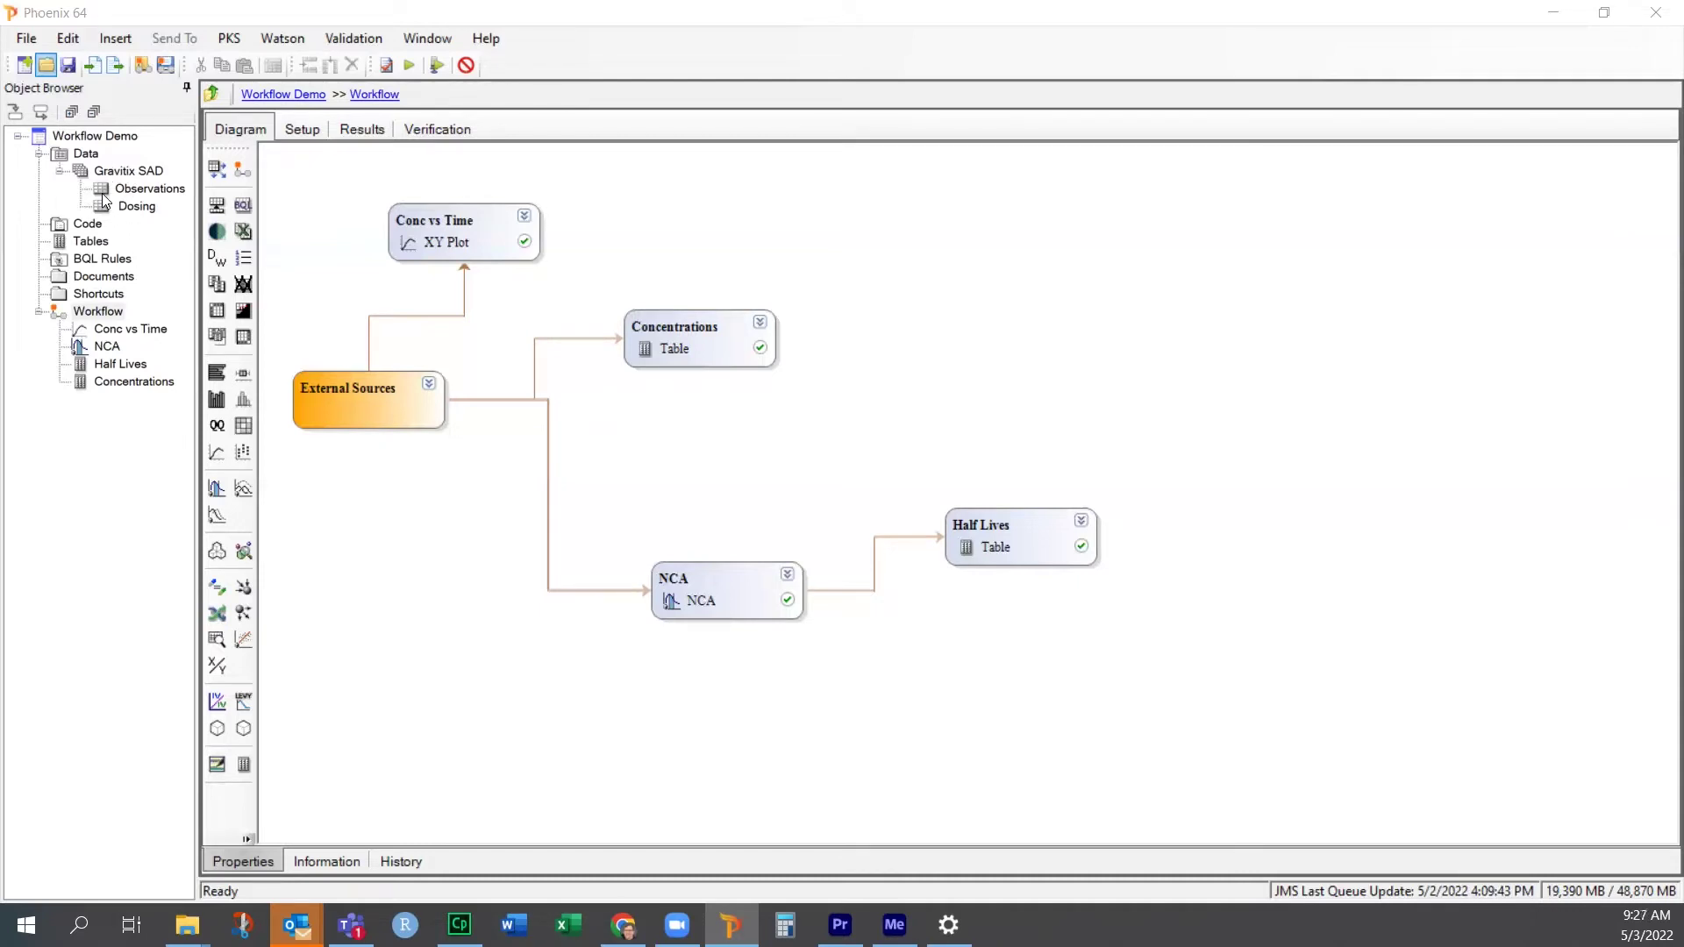
Expand and widen the External Sources box to read its dataset names, collapse it, and place it compactly beside the workflow objects
left_click(429, 386)
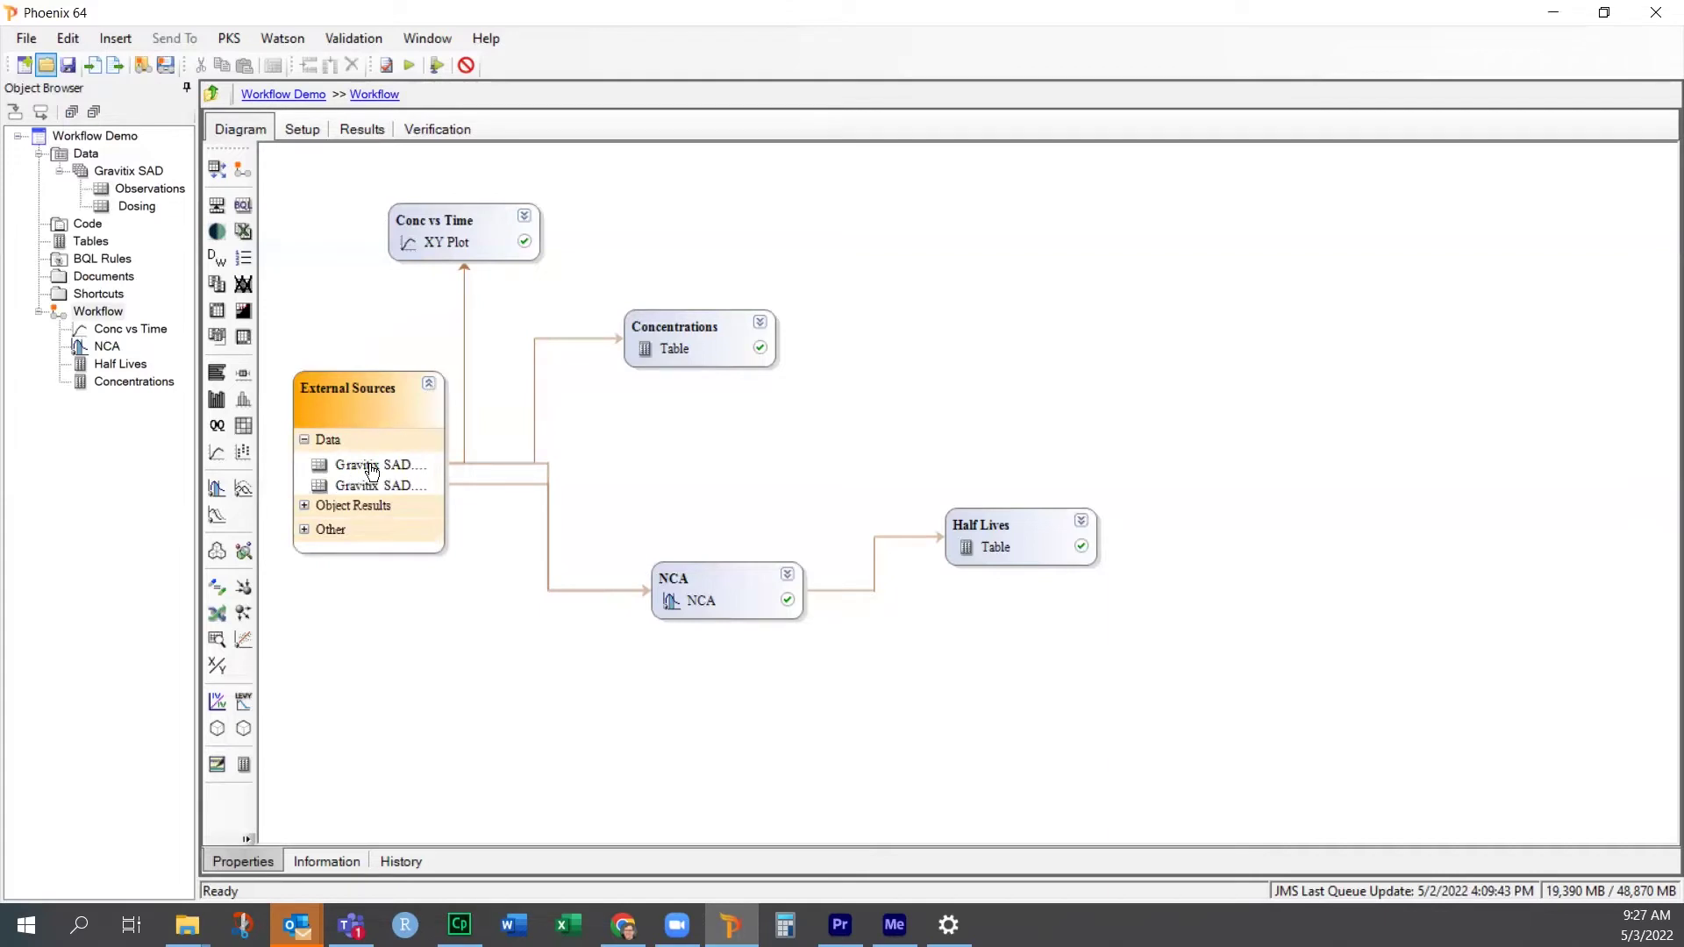
left_click_drag(446, 465, 515, 449)
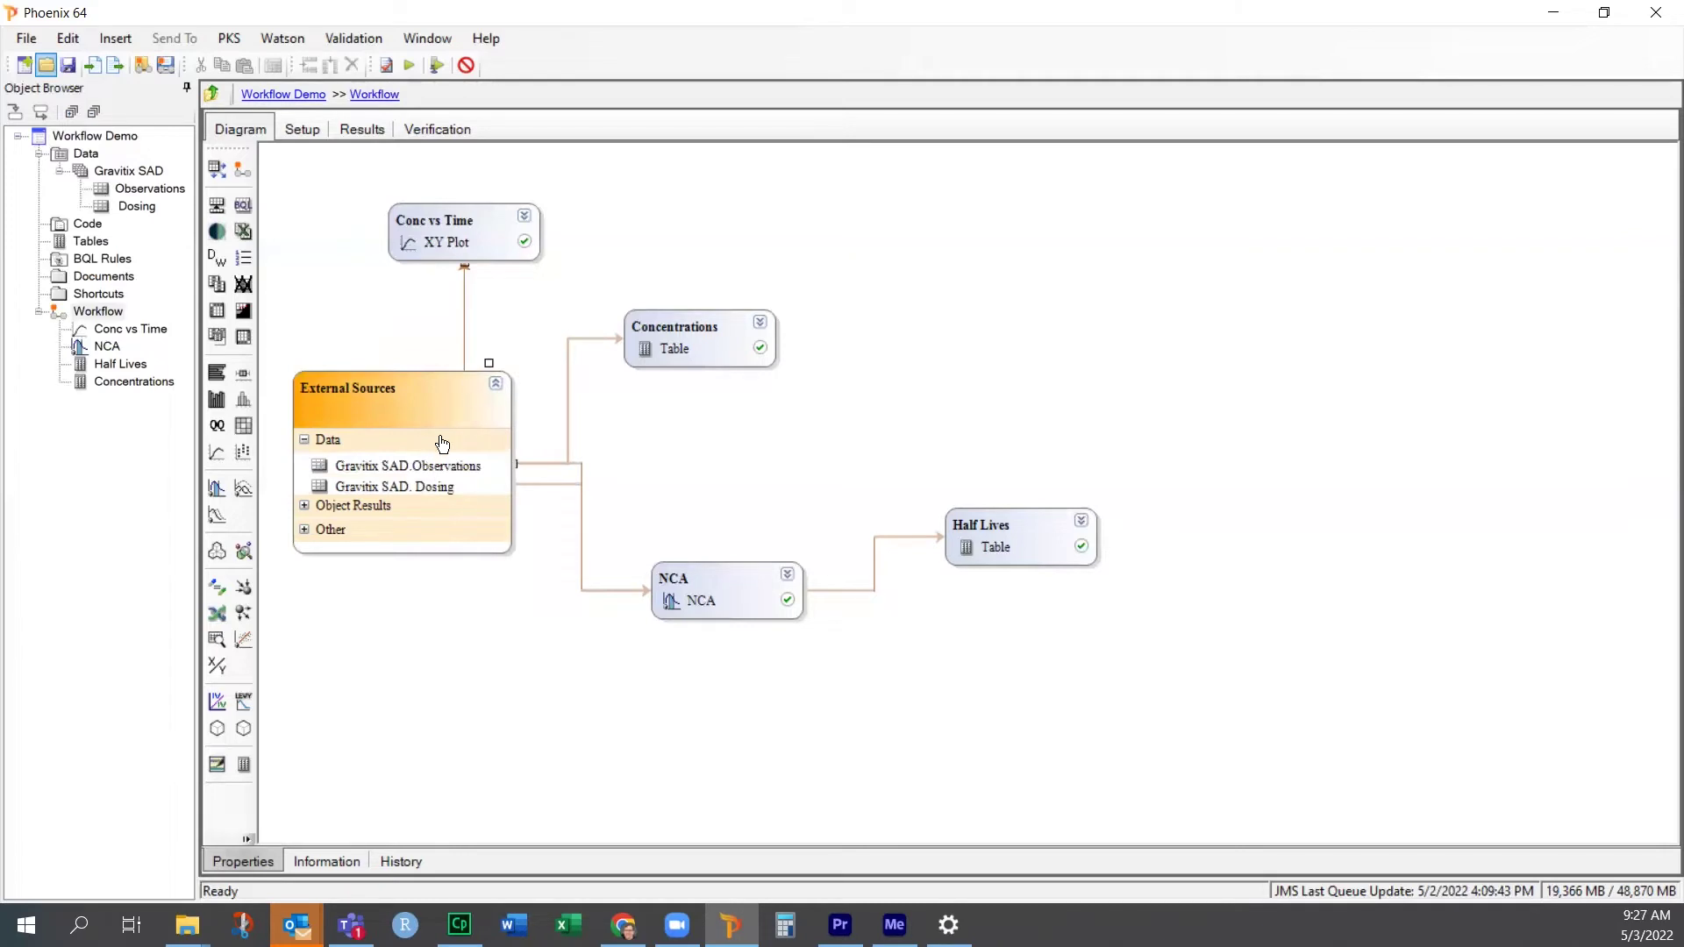
left_click(496, 385)
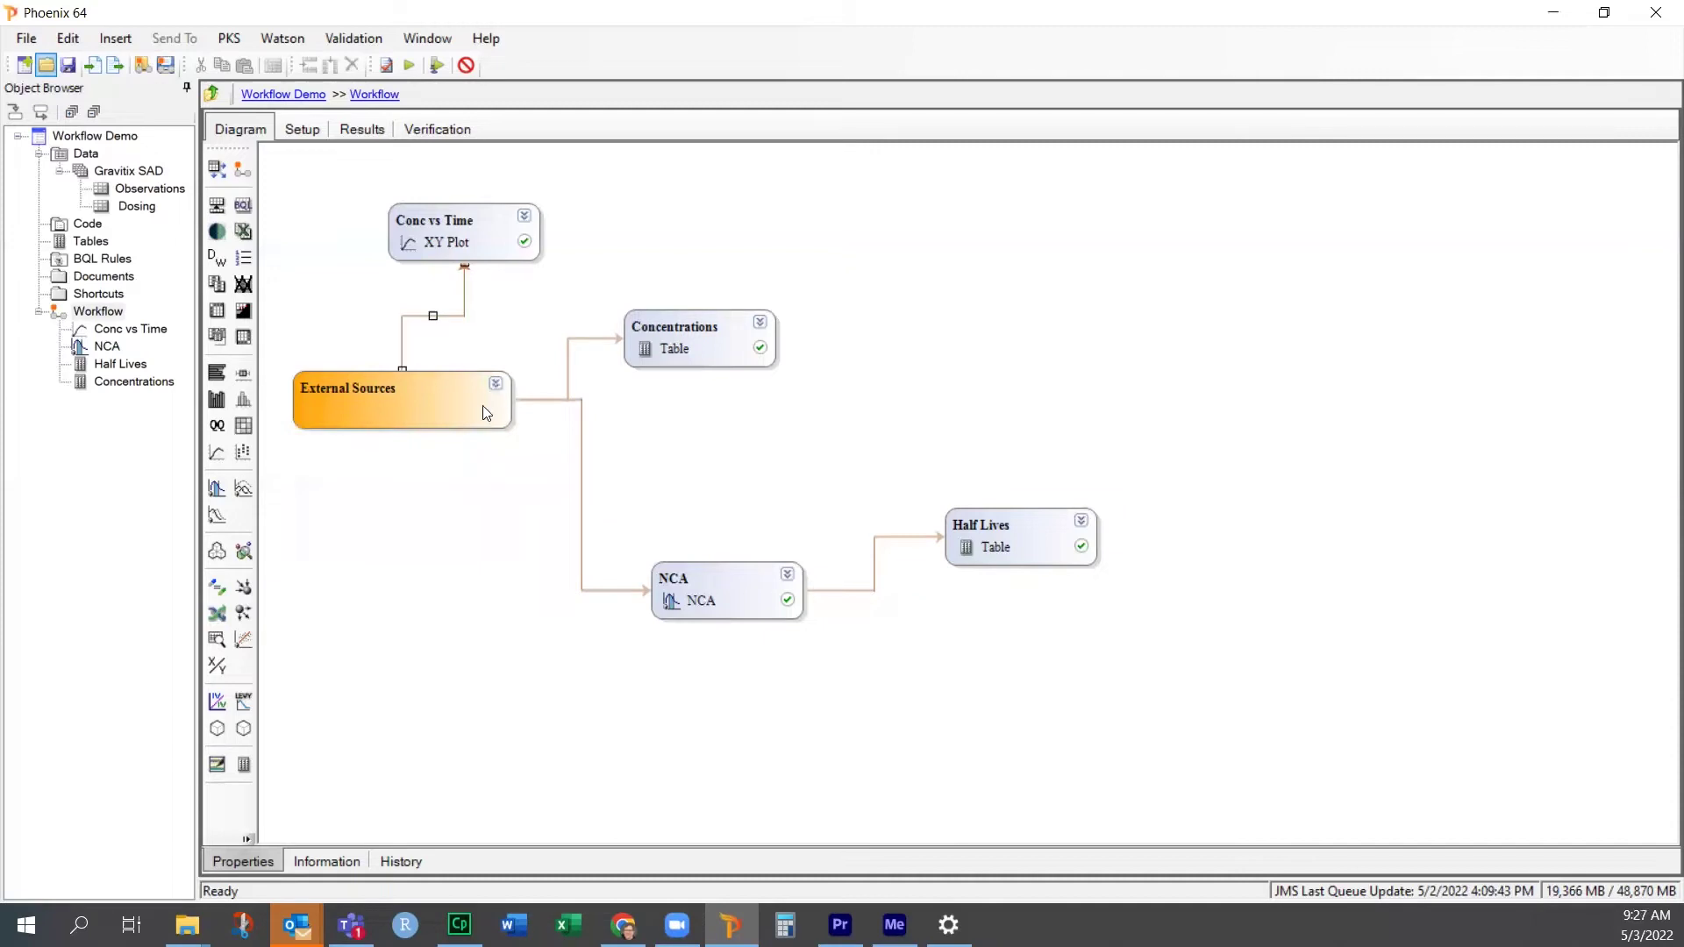
left_click(509, 409)
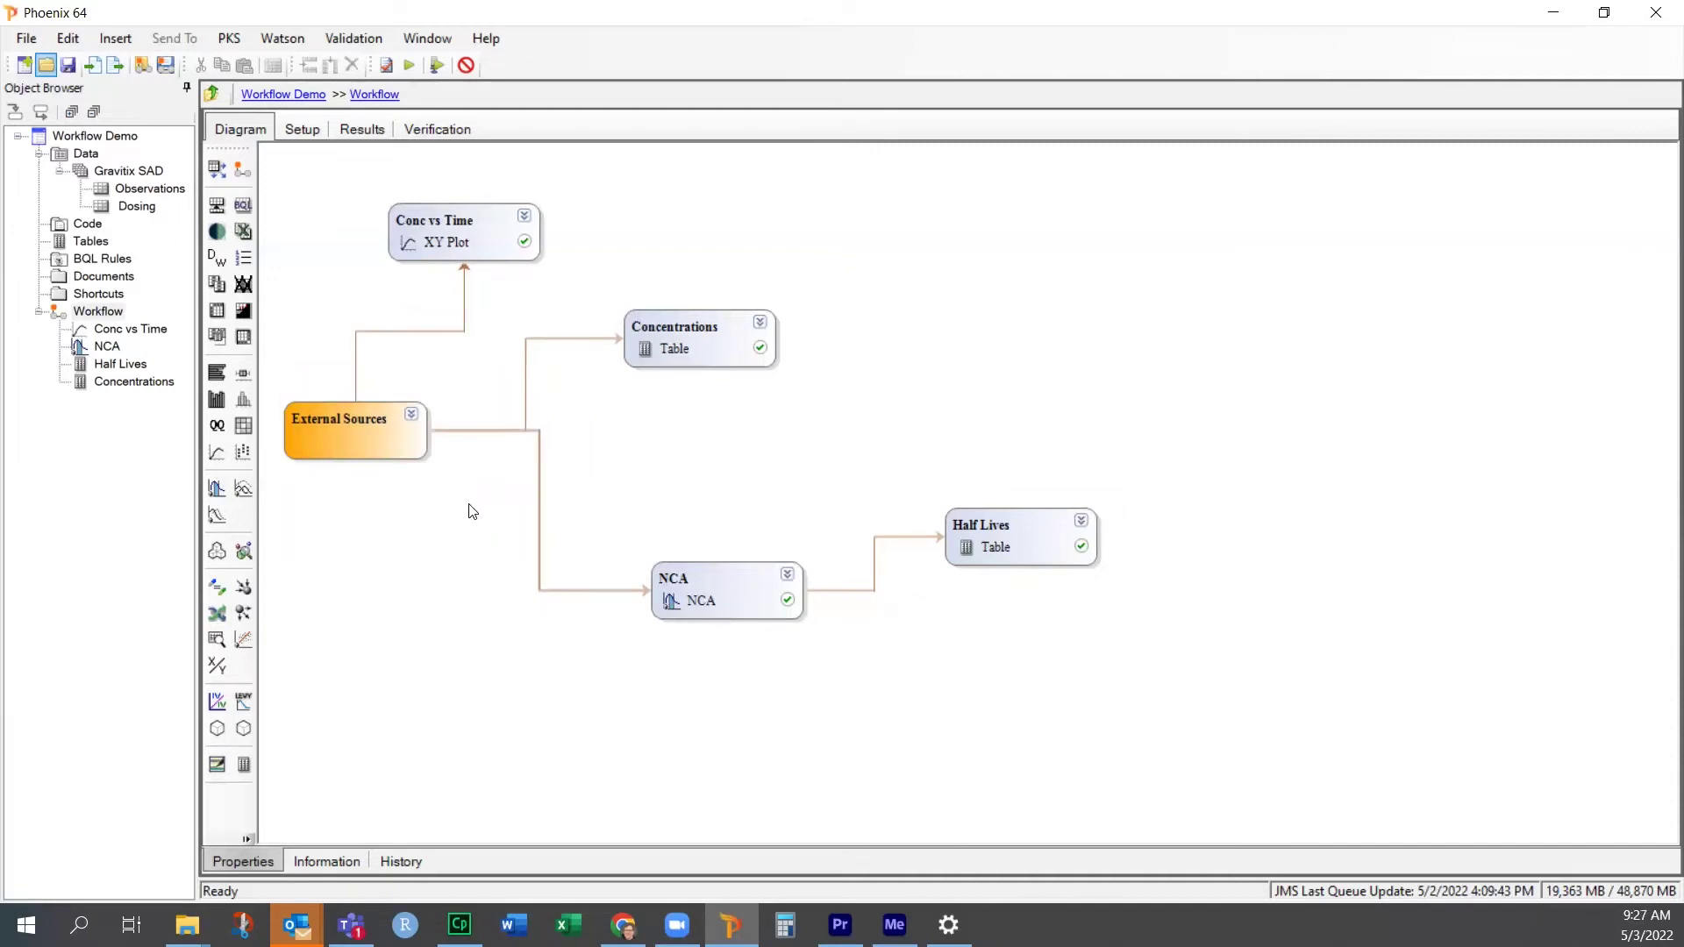
Connect the external sources to data links and arrange the Observations and Dosing links between External Sources and the objects they feed
right_click(423, 614)
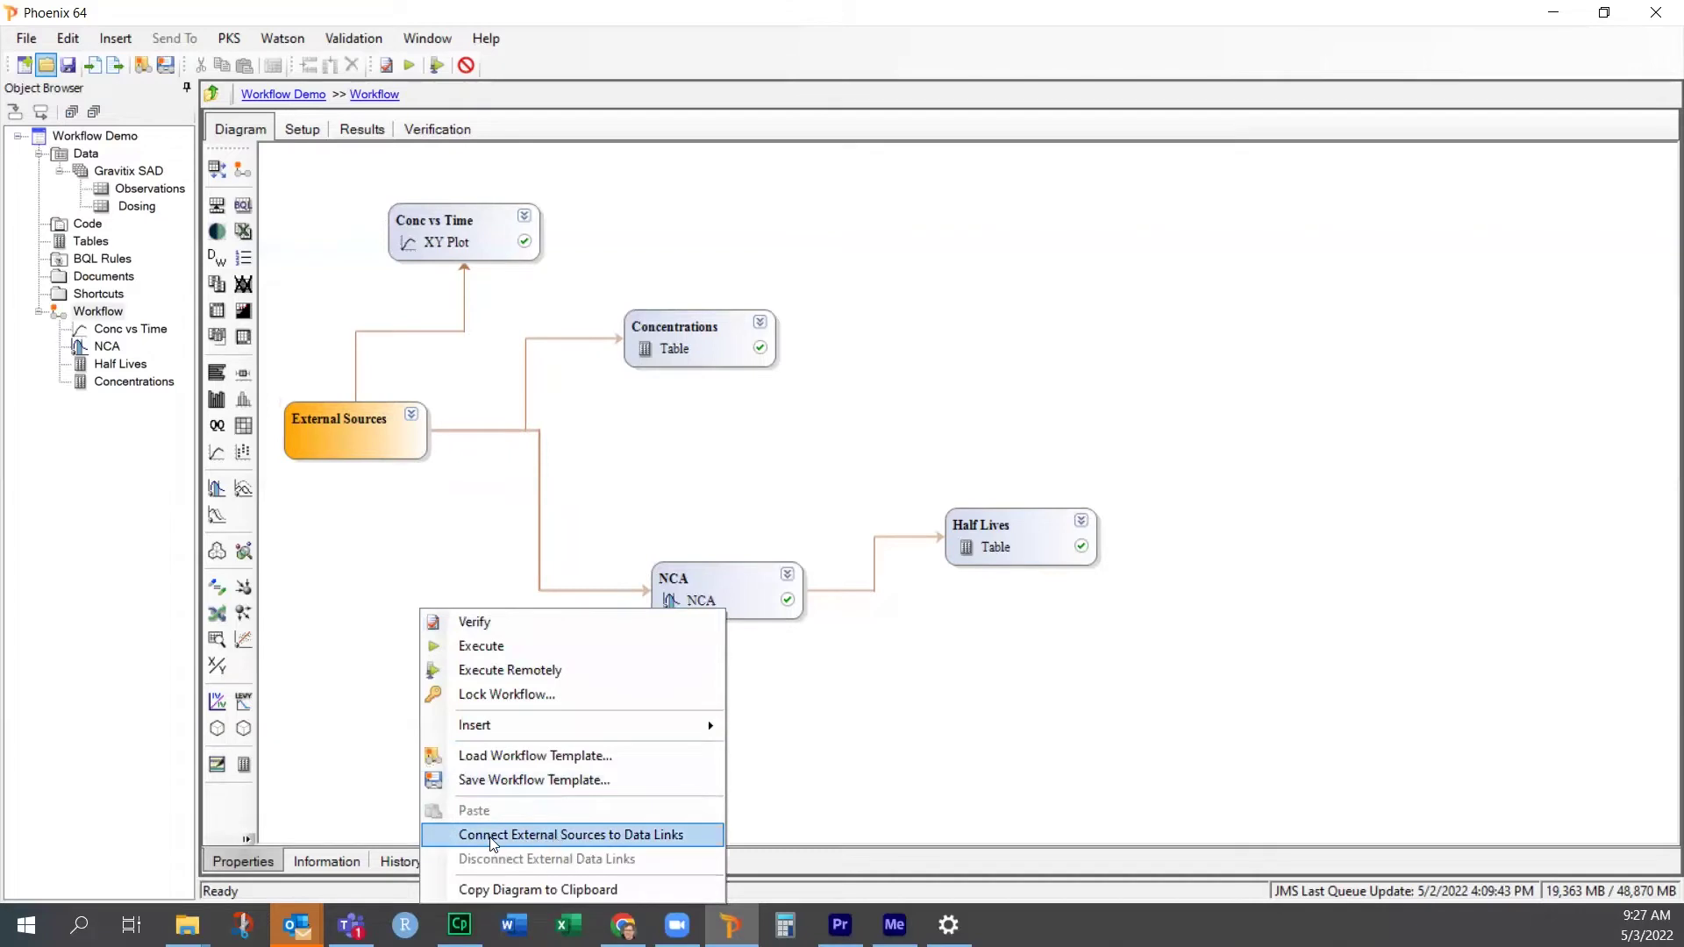
left_click(555, 833)
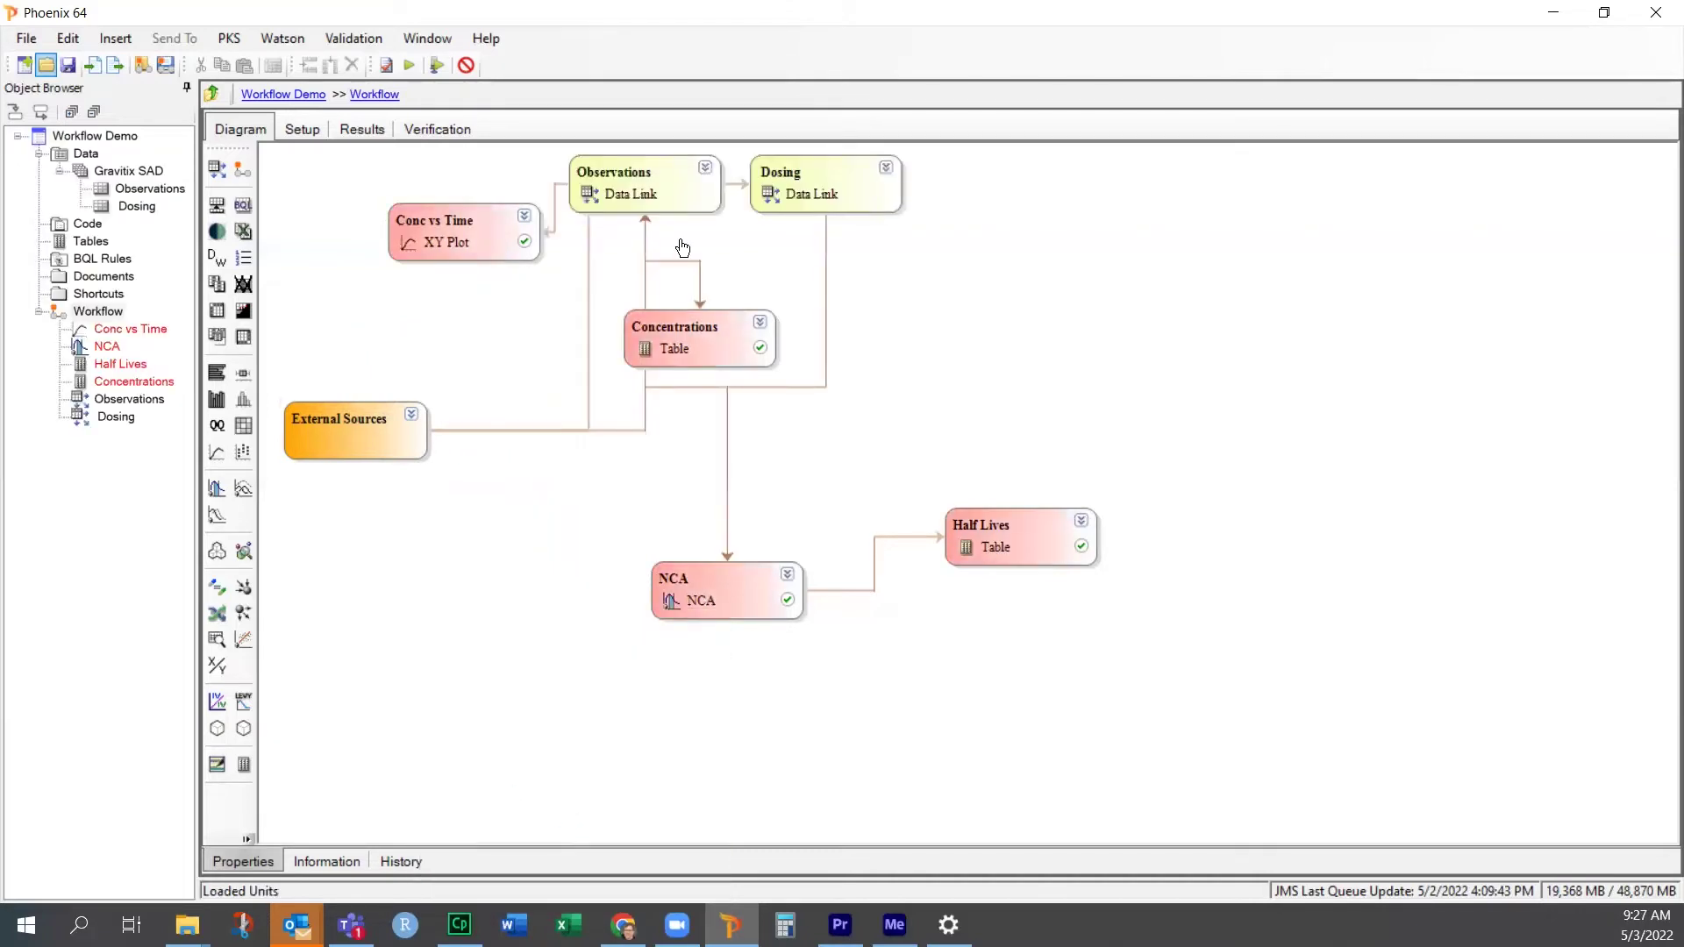
left_click_drag(642, 185, 556, 440)
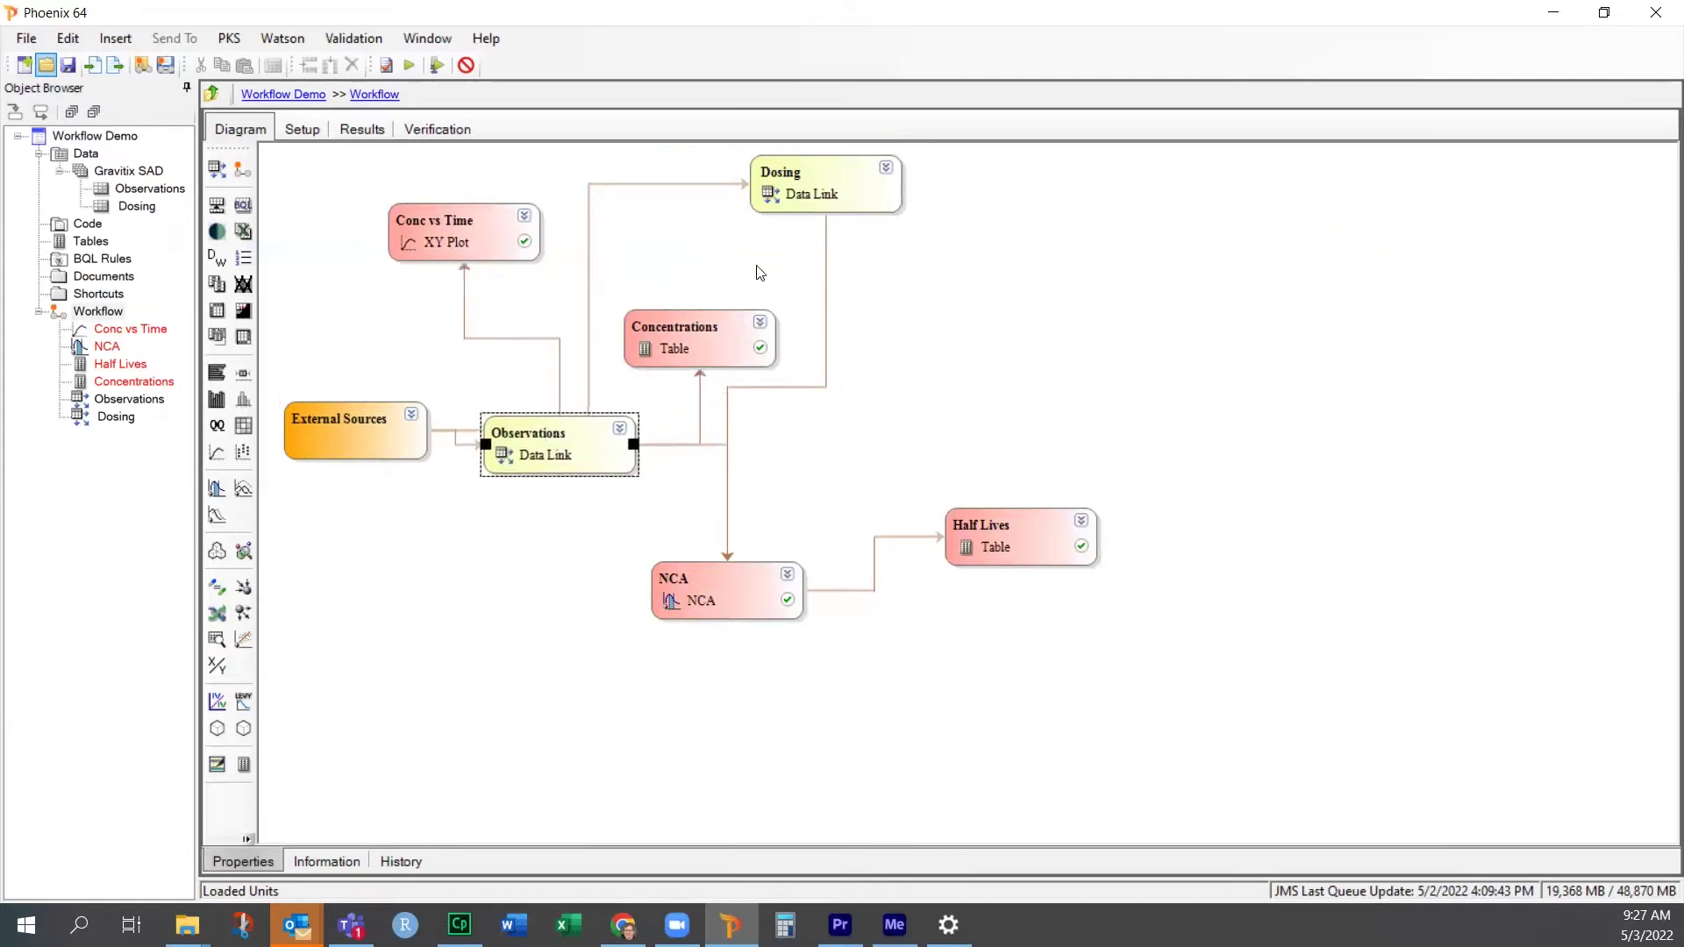
left_click_drag(809, 175, 413, 594)
left_click_drag(536, 443, 548, 448)
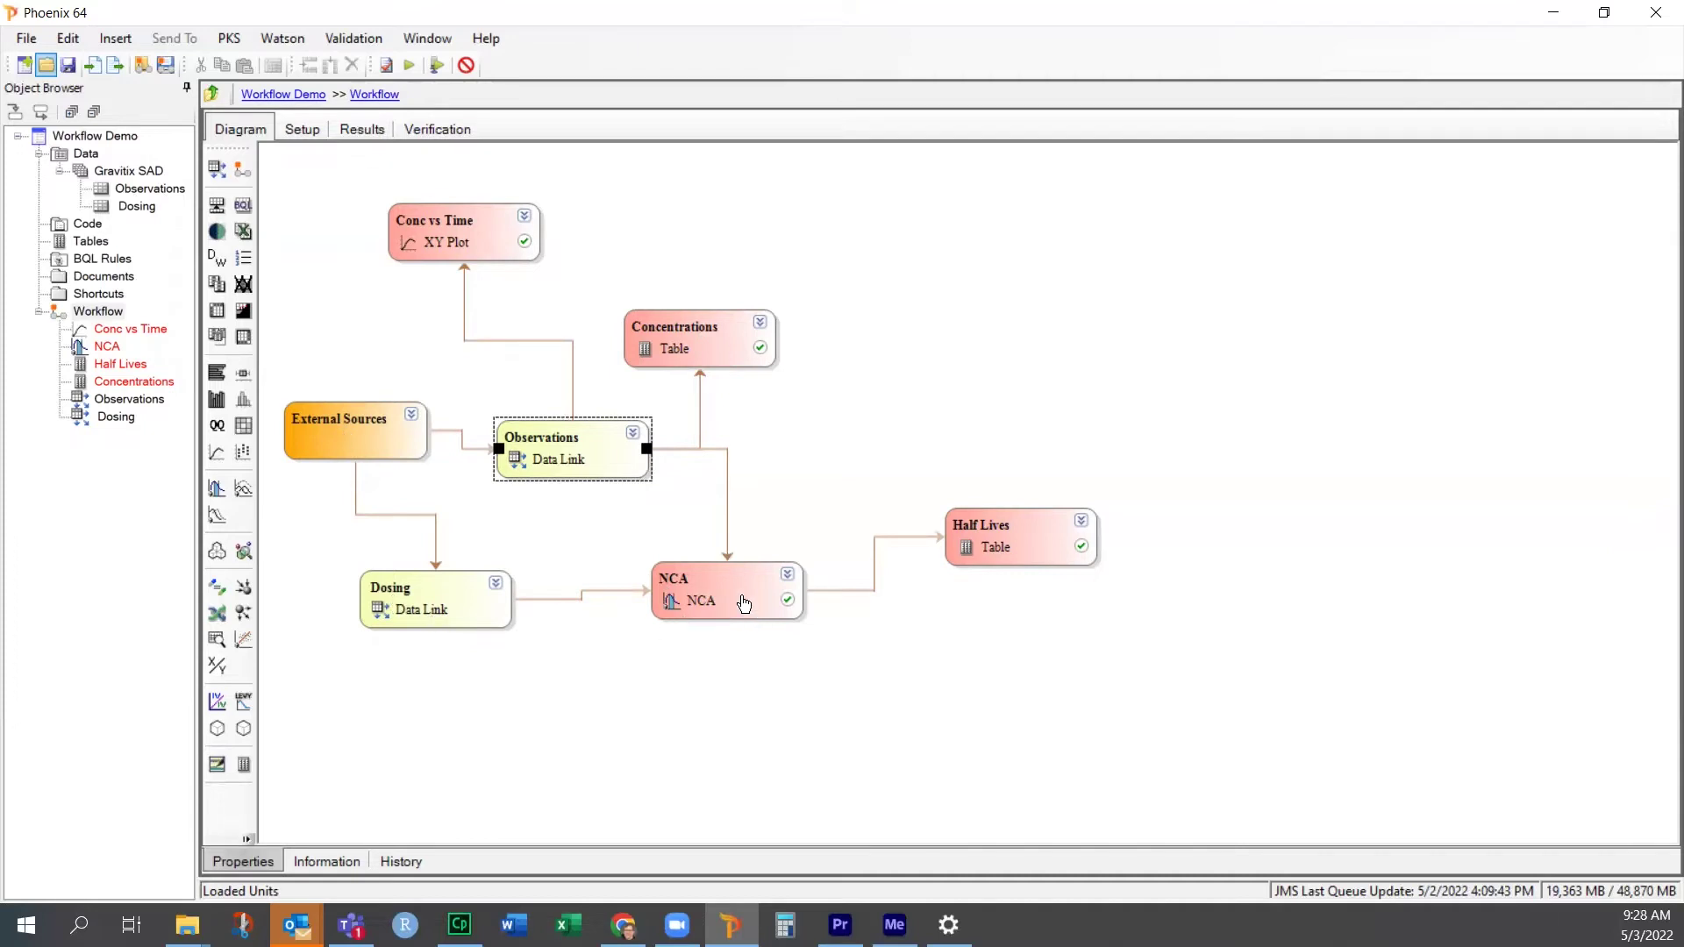
left_click(533, 549)
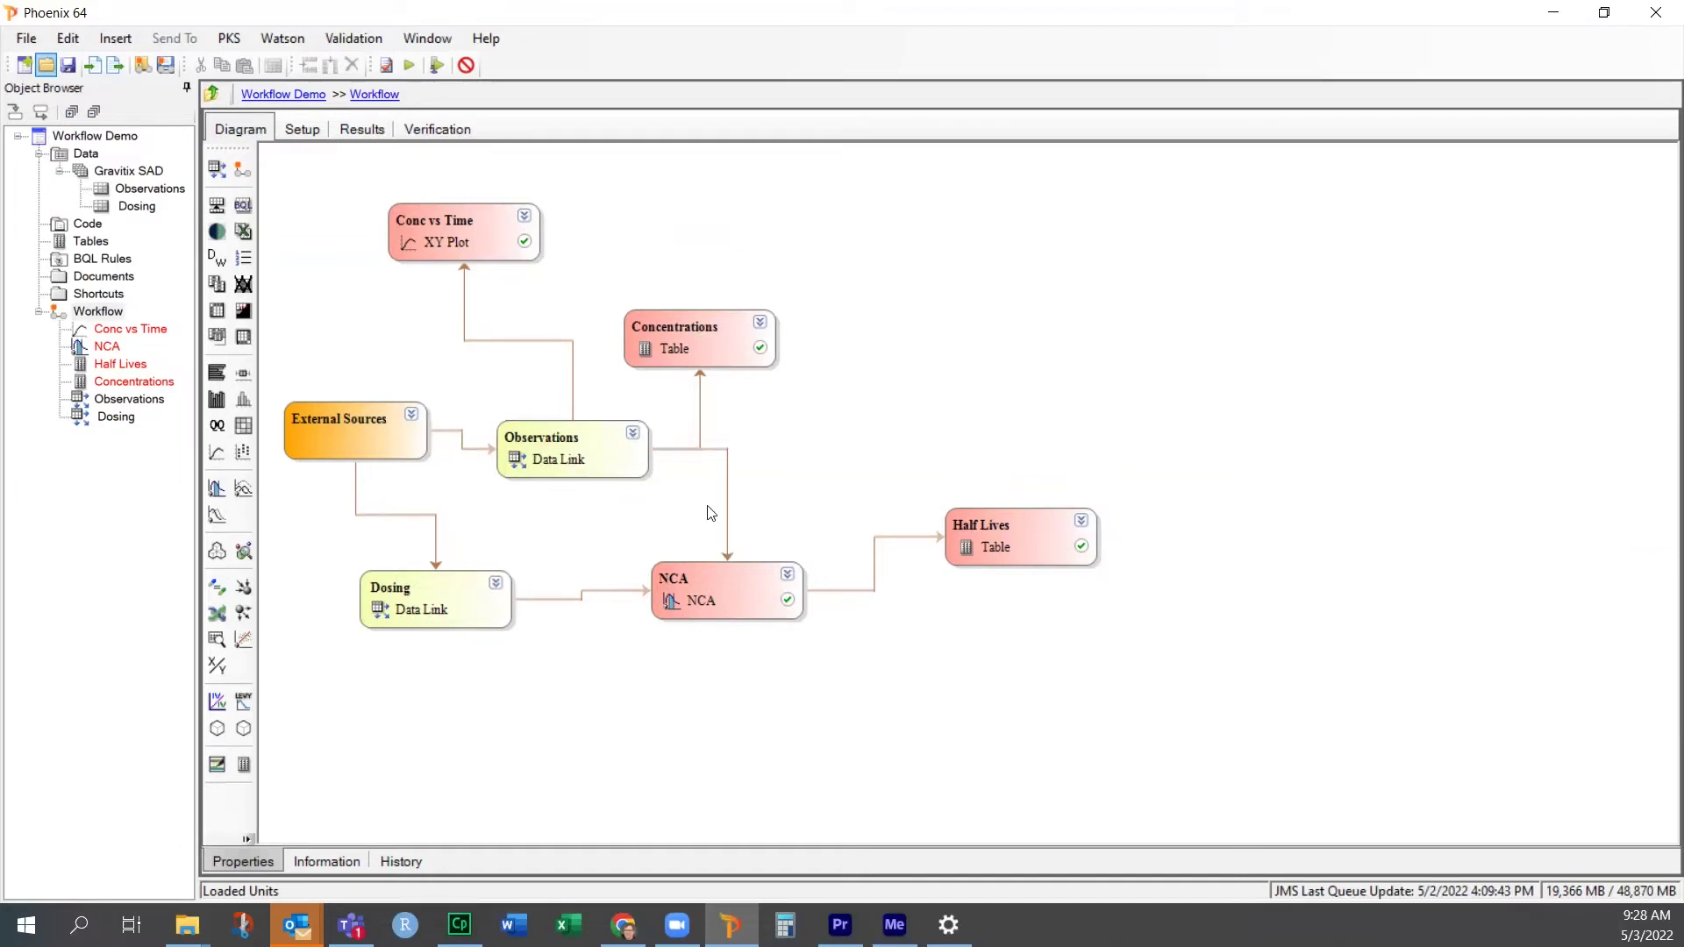
Execute the Workflow Demo workflow and return to its diagram
left_click(410, 65)
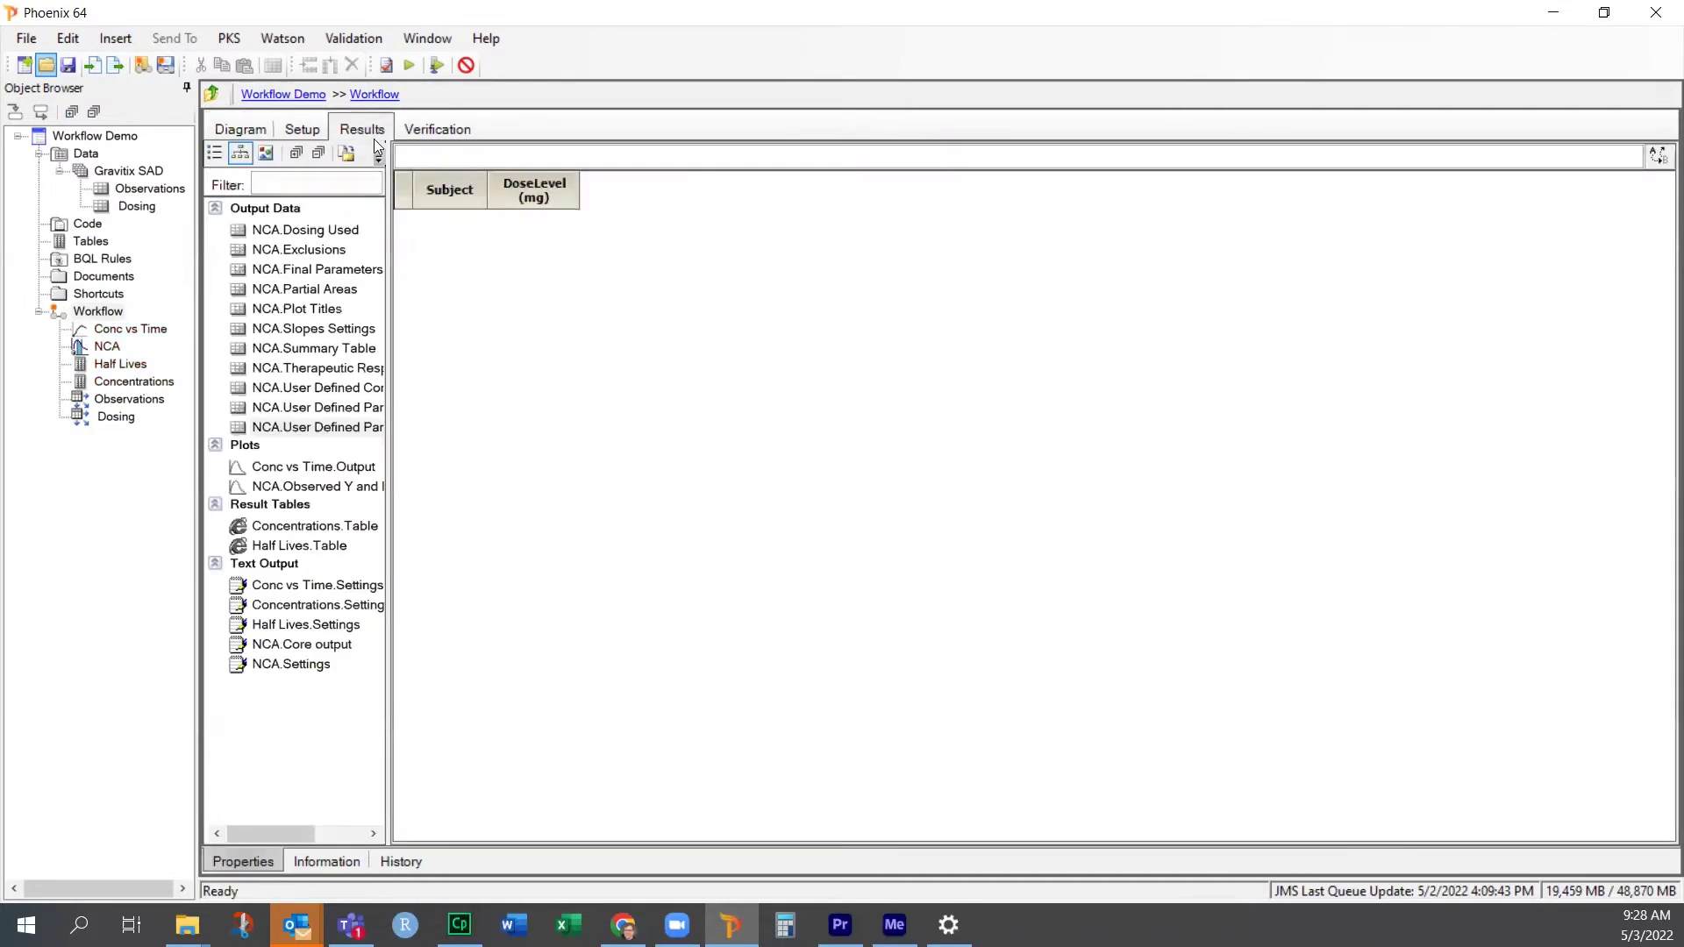
left_click(242, 130)
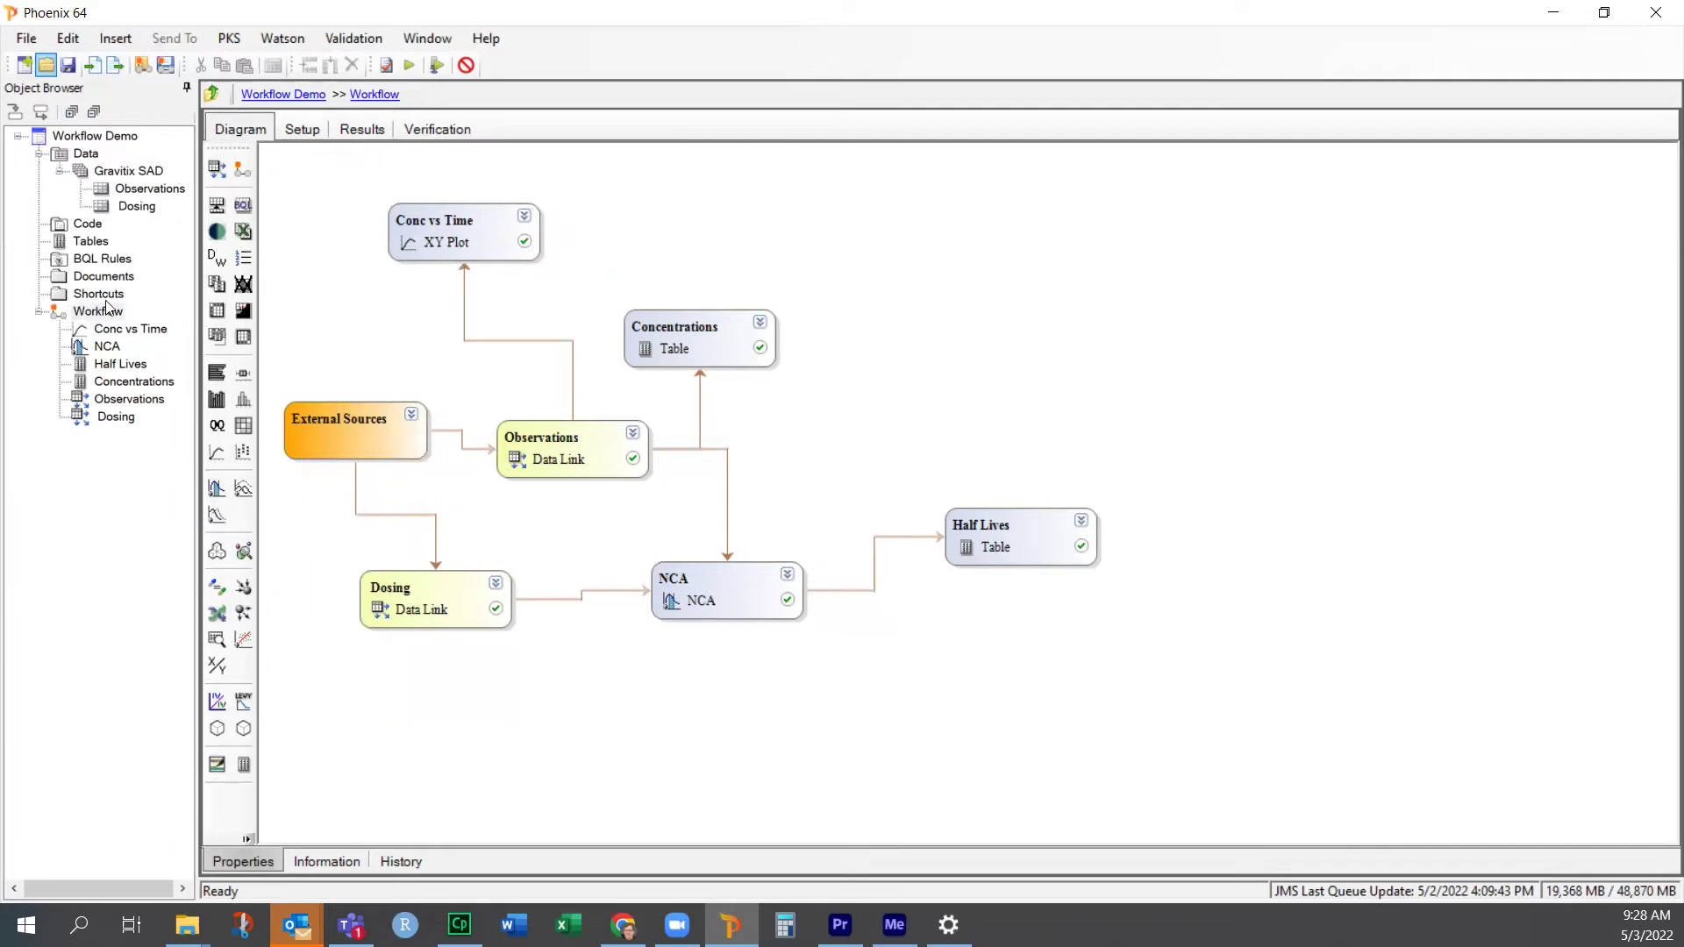
Save the workflow as a template with Clear History enabled, overwriting My Template.phxtmplt in the Templates folder
left_click(166, 67)
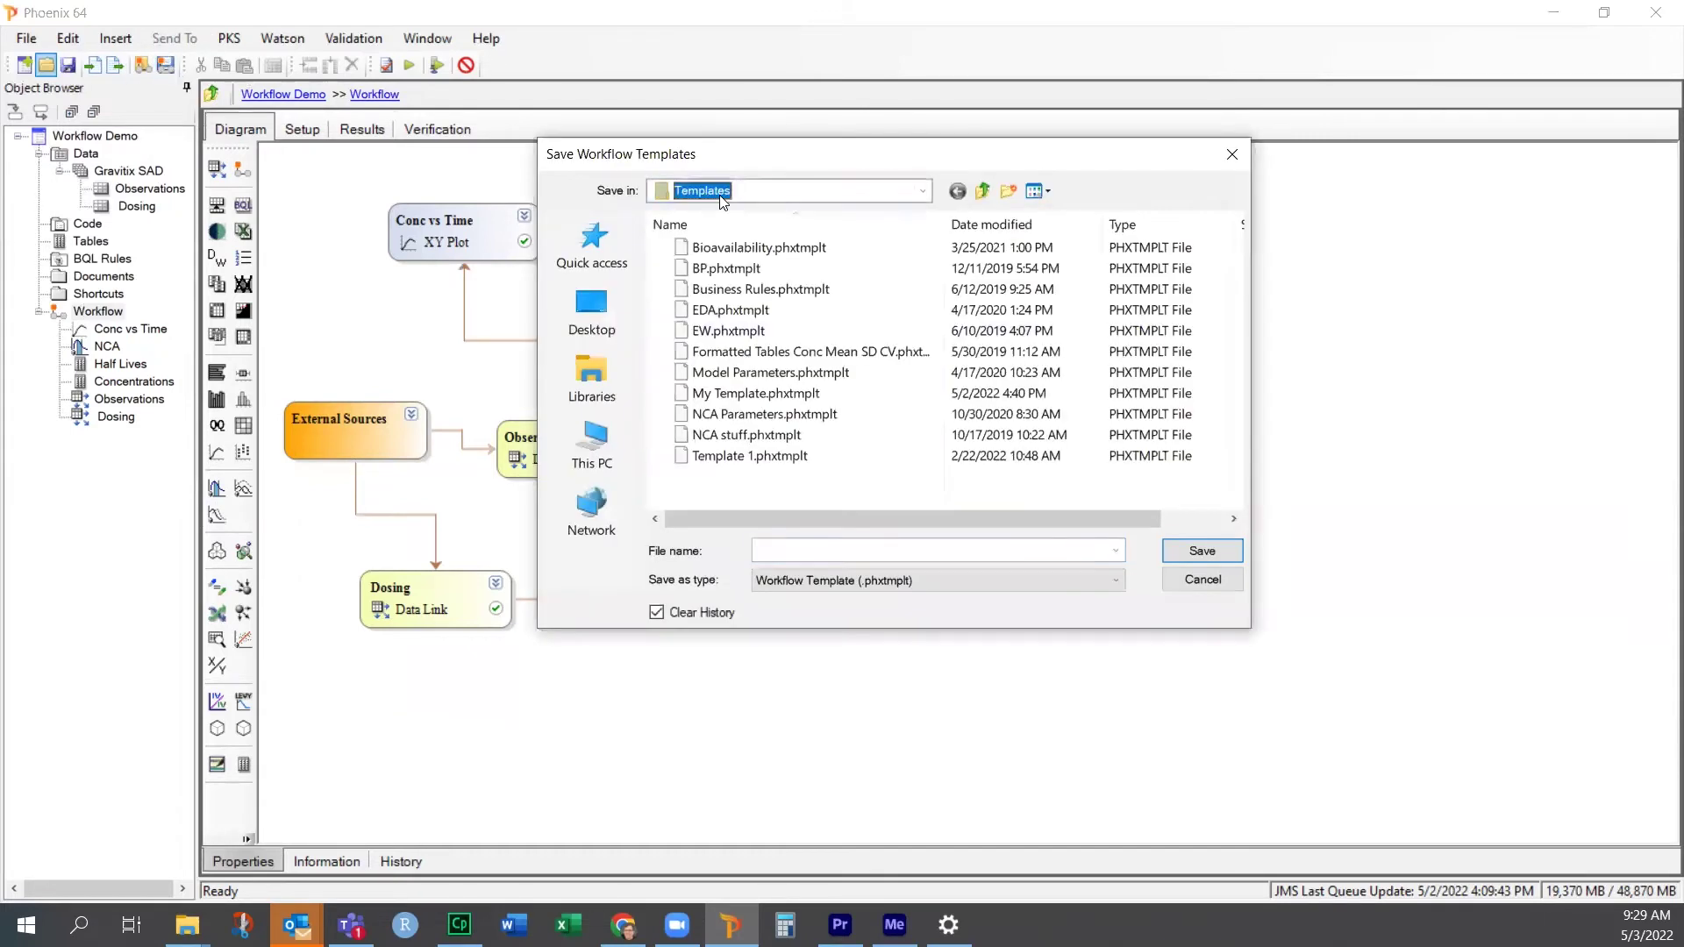
left_click(749, 394)
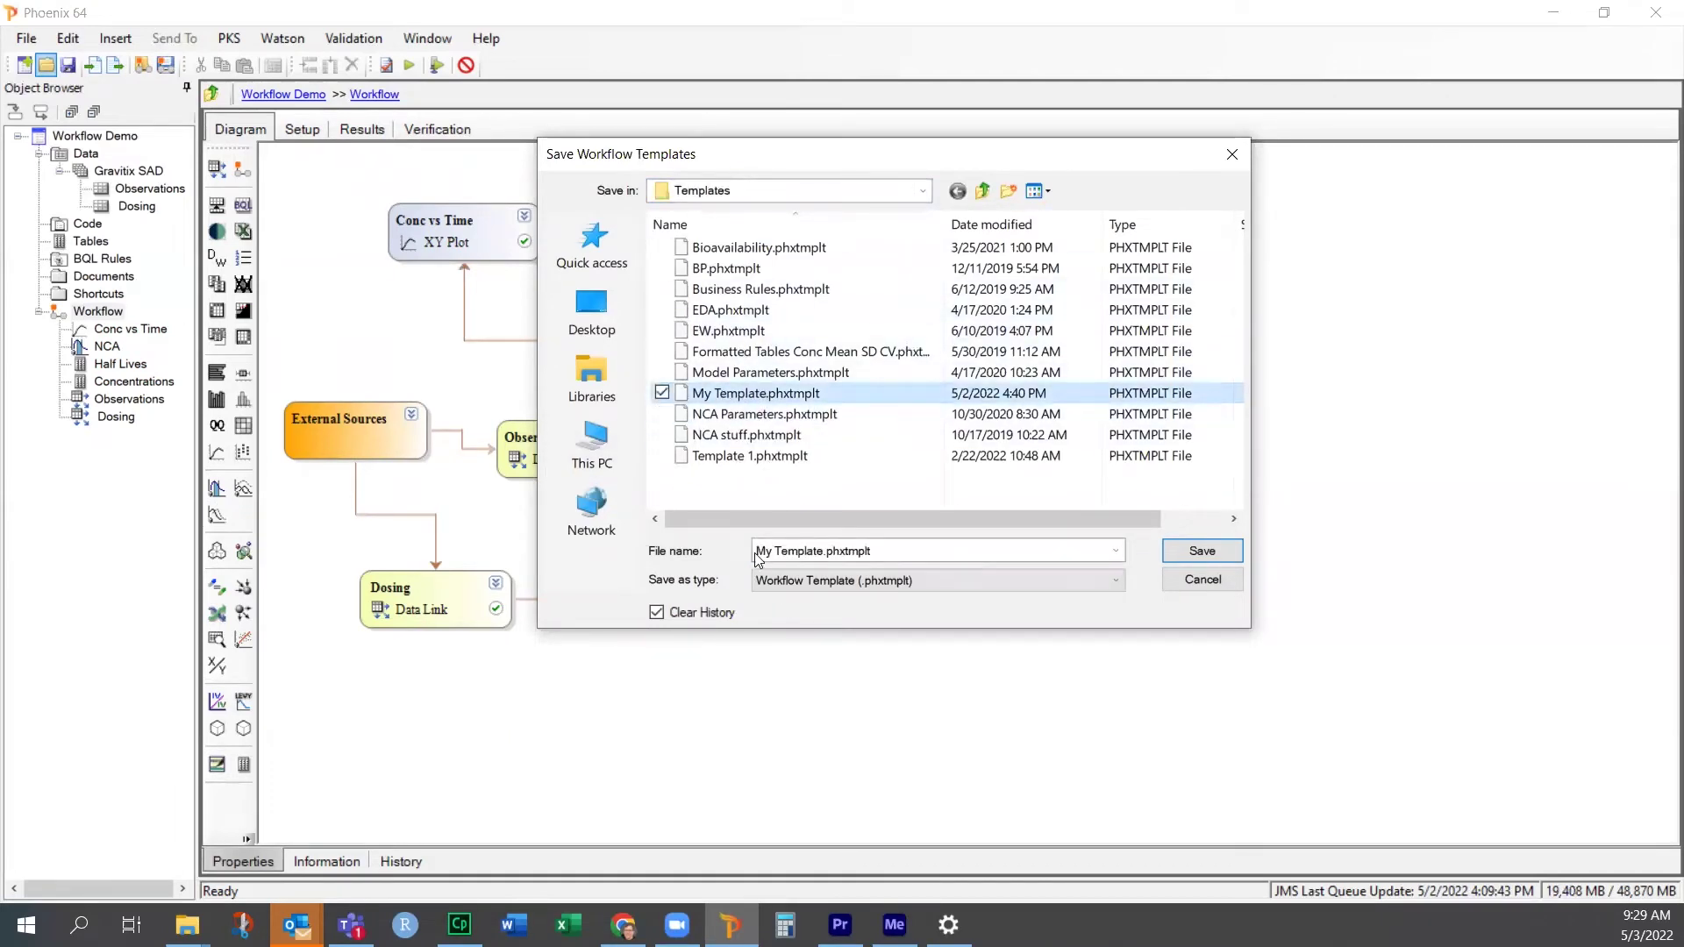
left_click(1195, 551)
left_click(927, 625)
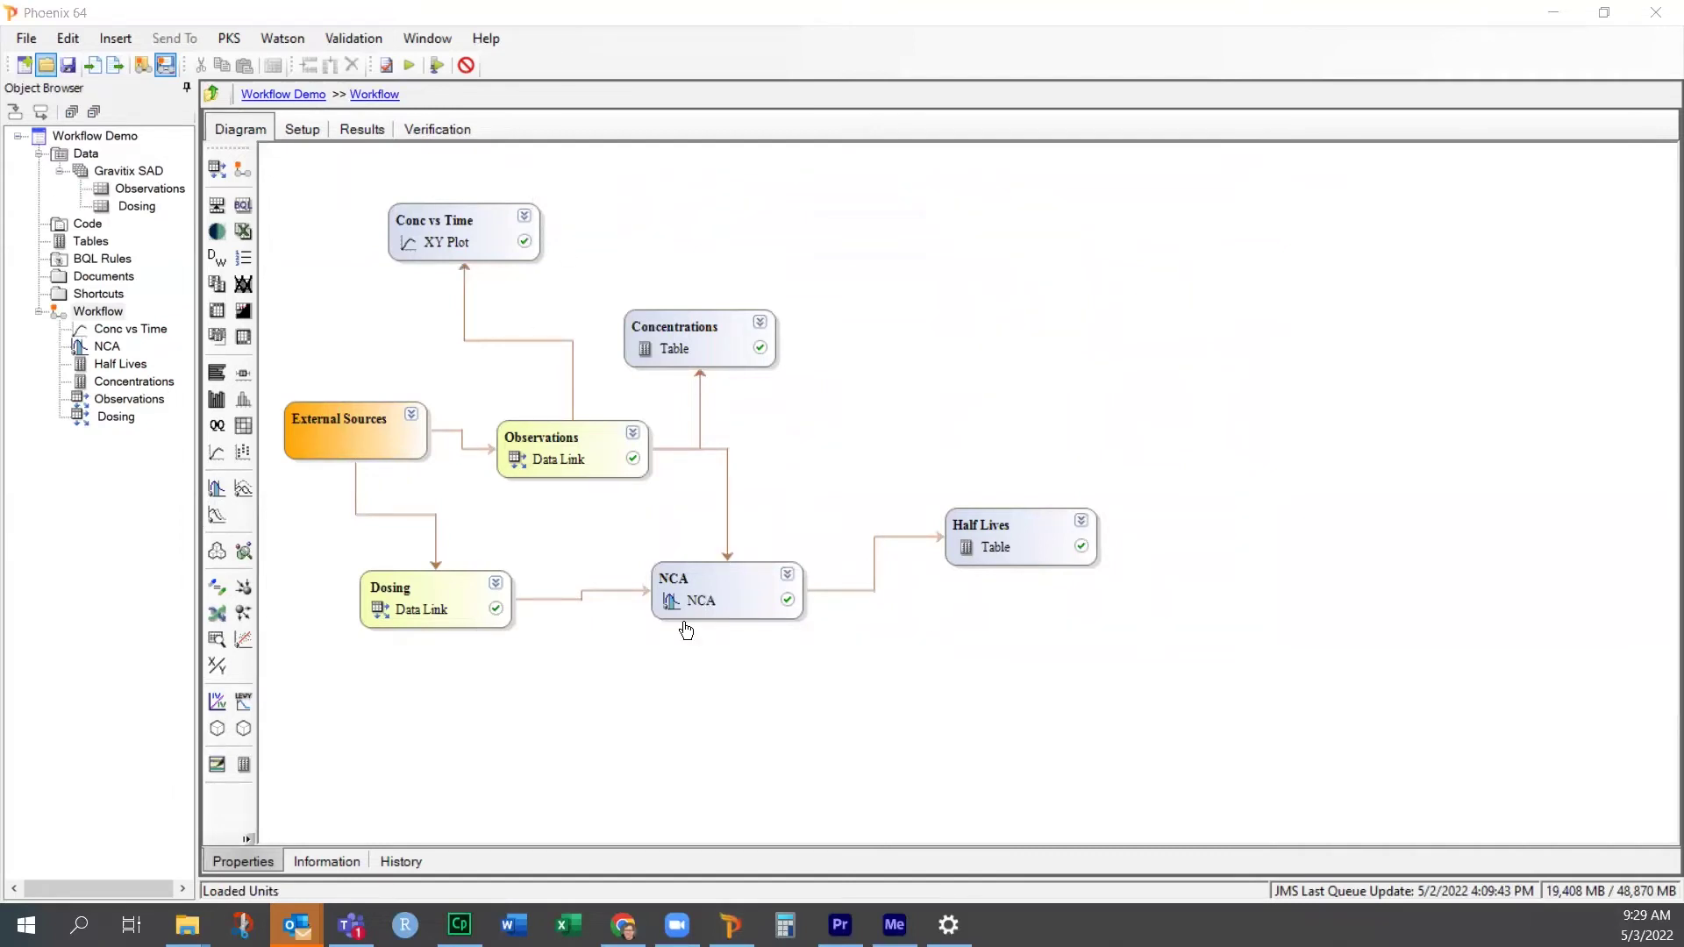
Collapse the Workflow Demo project, load New Dataset.phxproj, and expand its New Dataset down to the Observations and Dosing worksheets
left_click(18, 137)
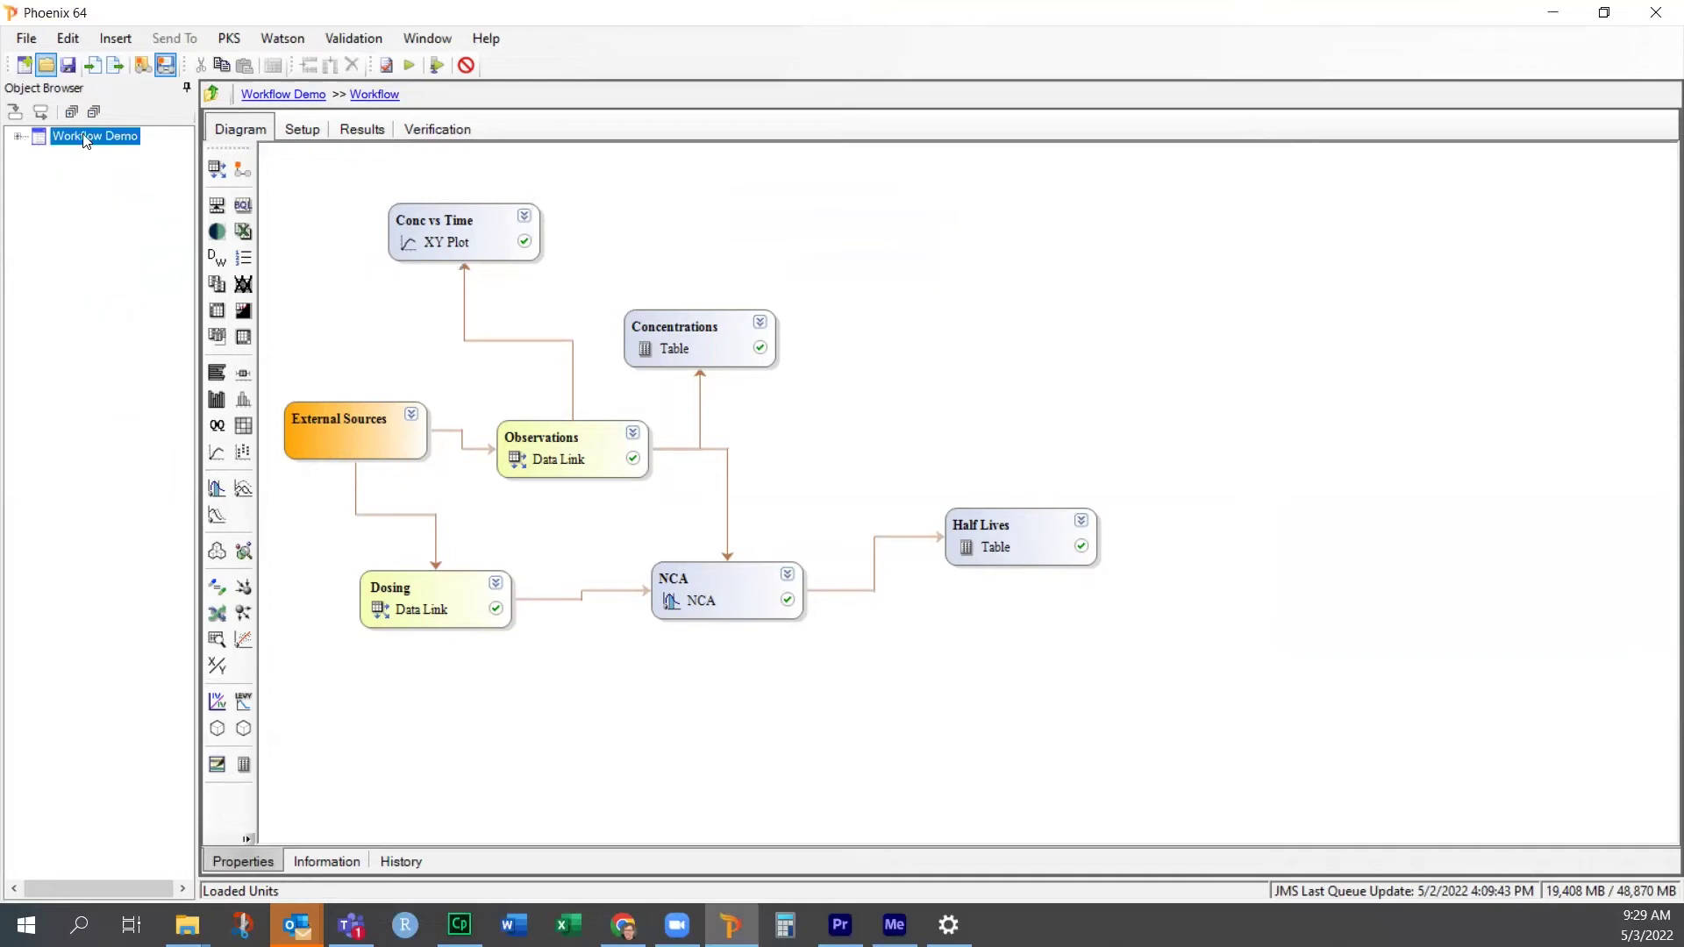
left_click(46, 69)
left_click(327, 187)
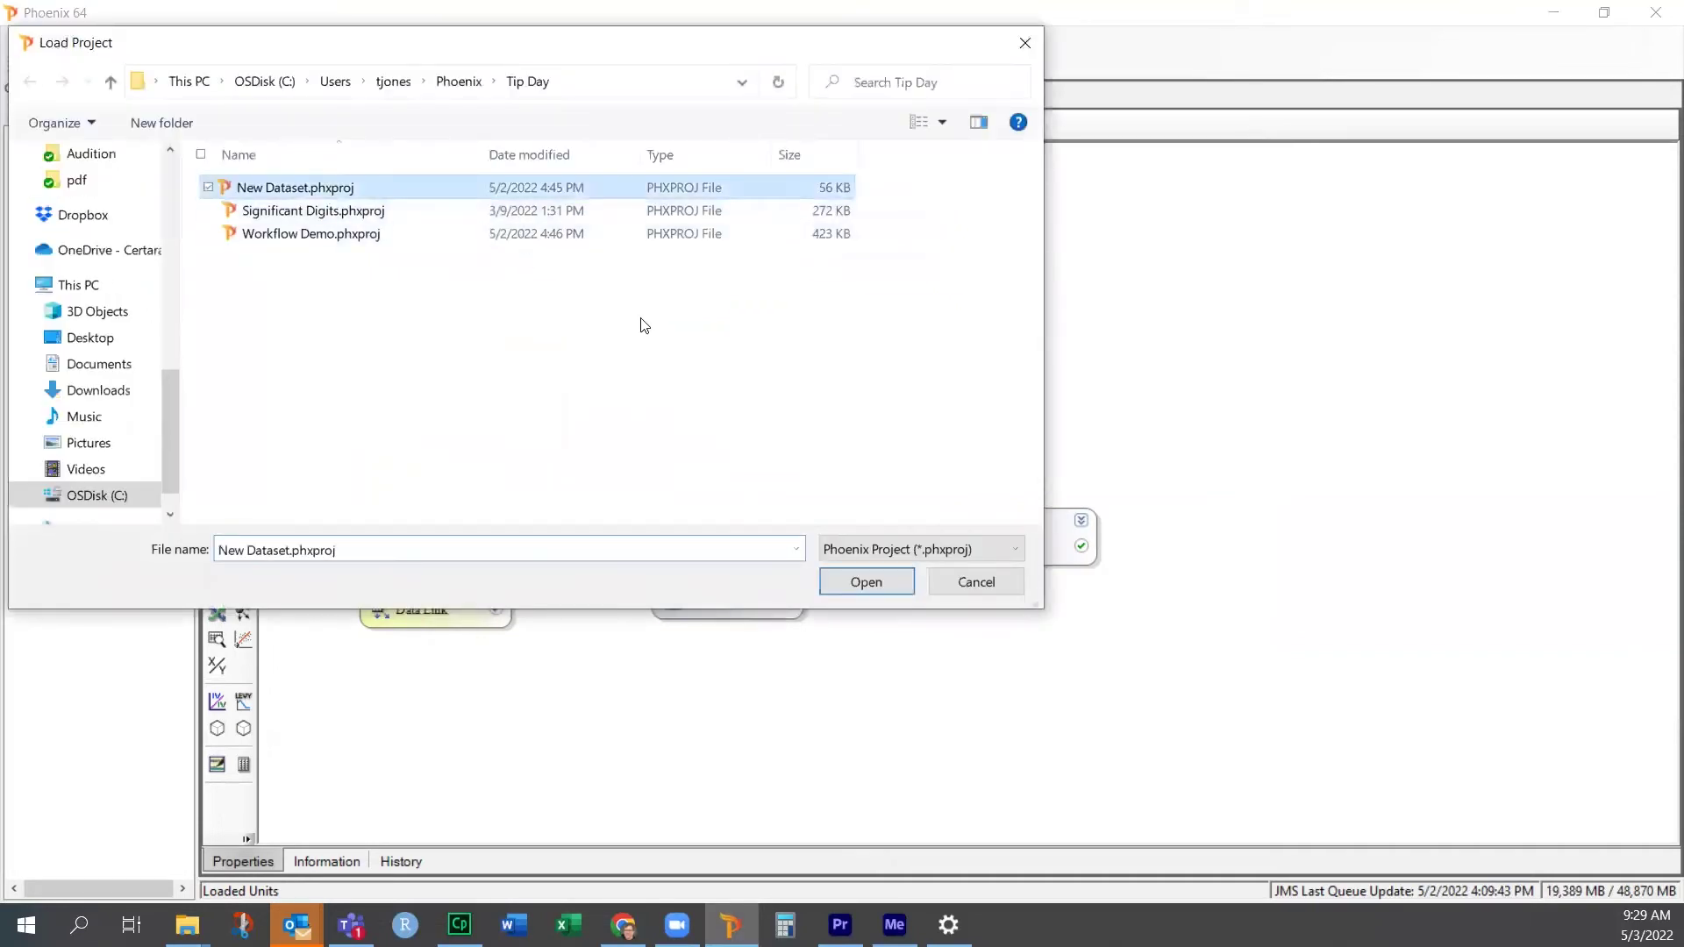
left_click(857, 575)
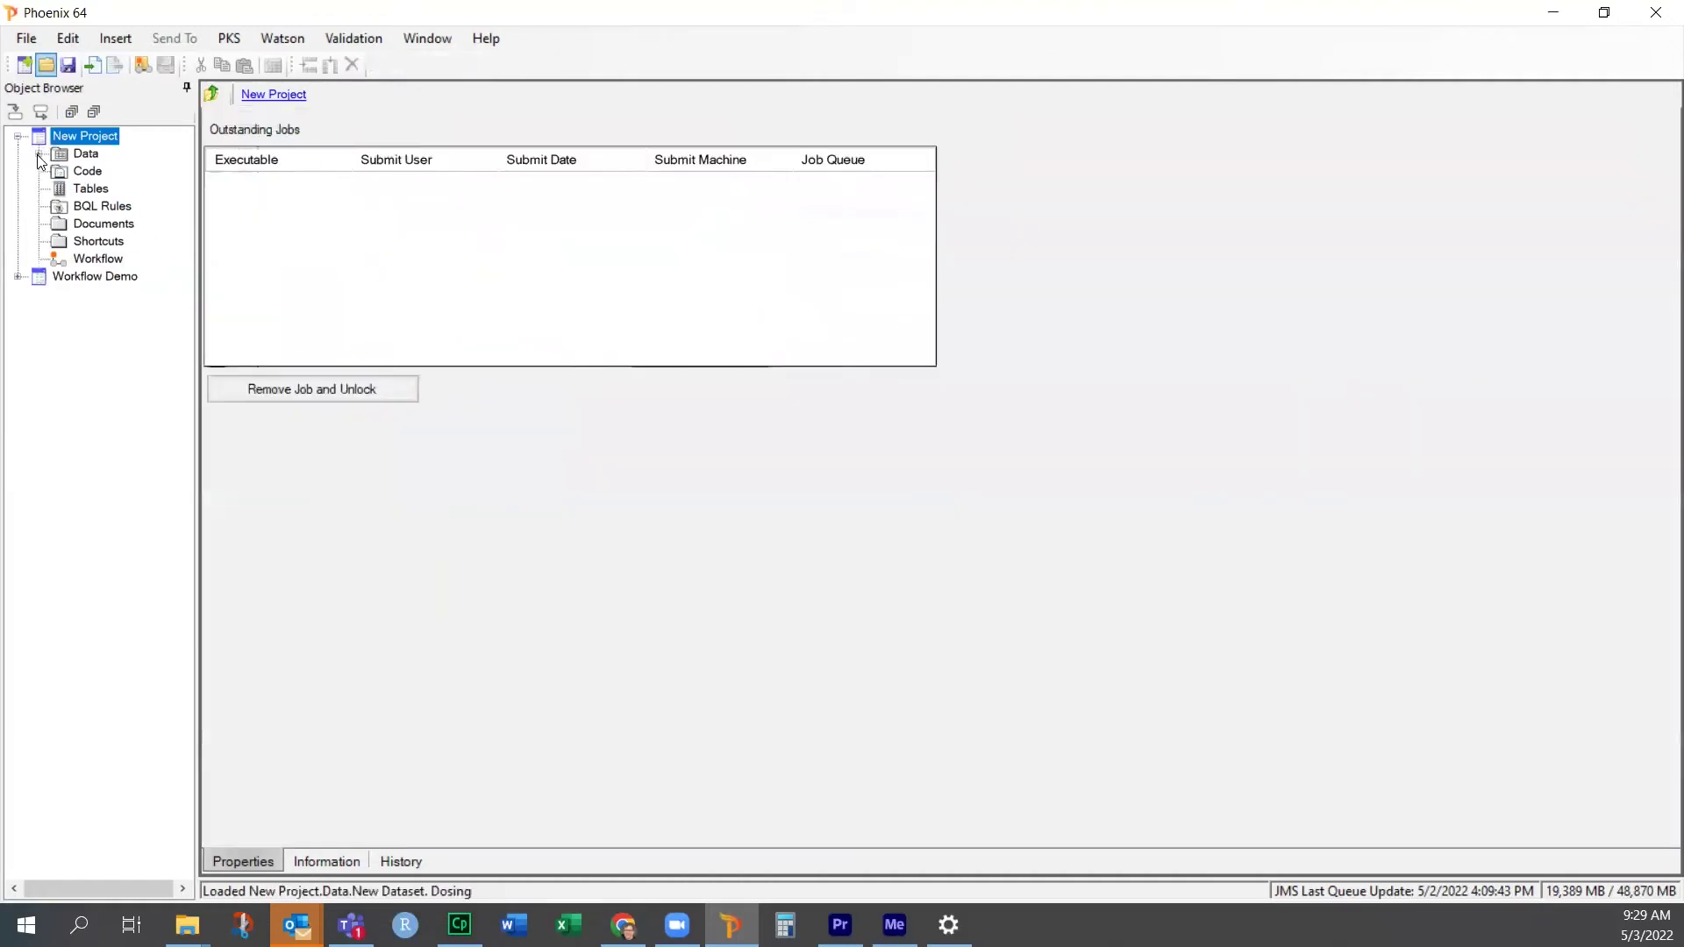
left_click(39, 154)
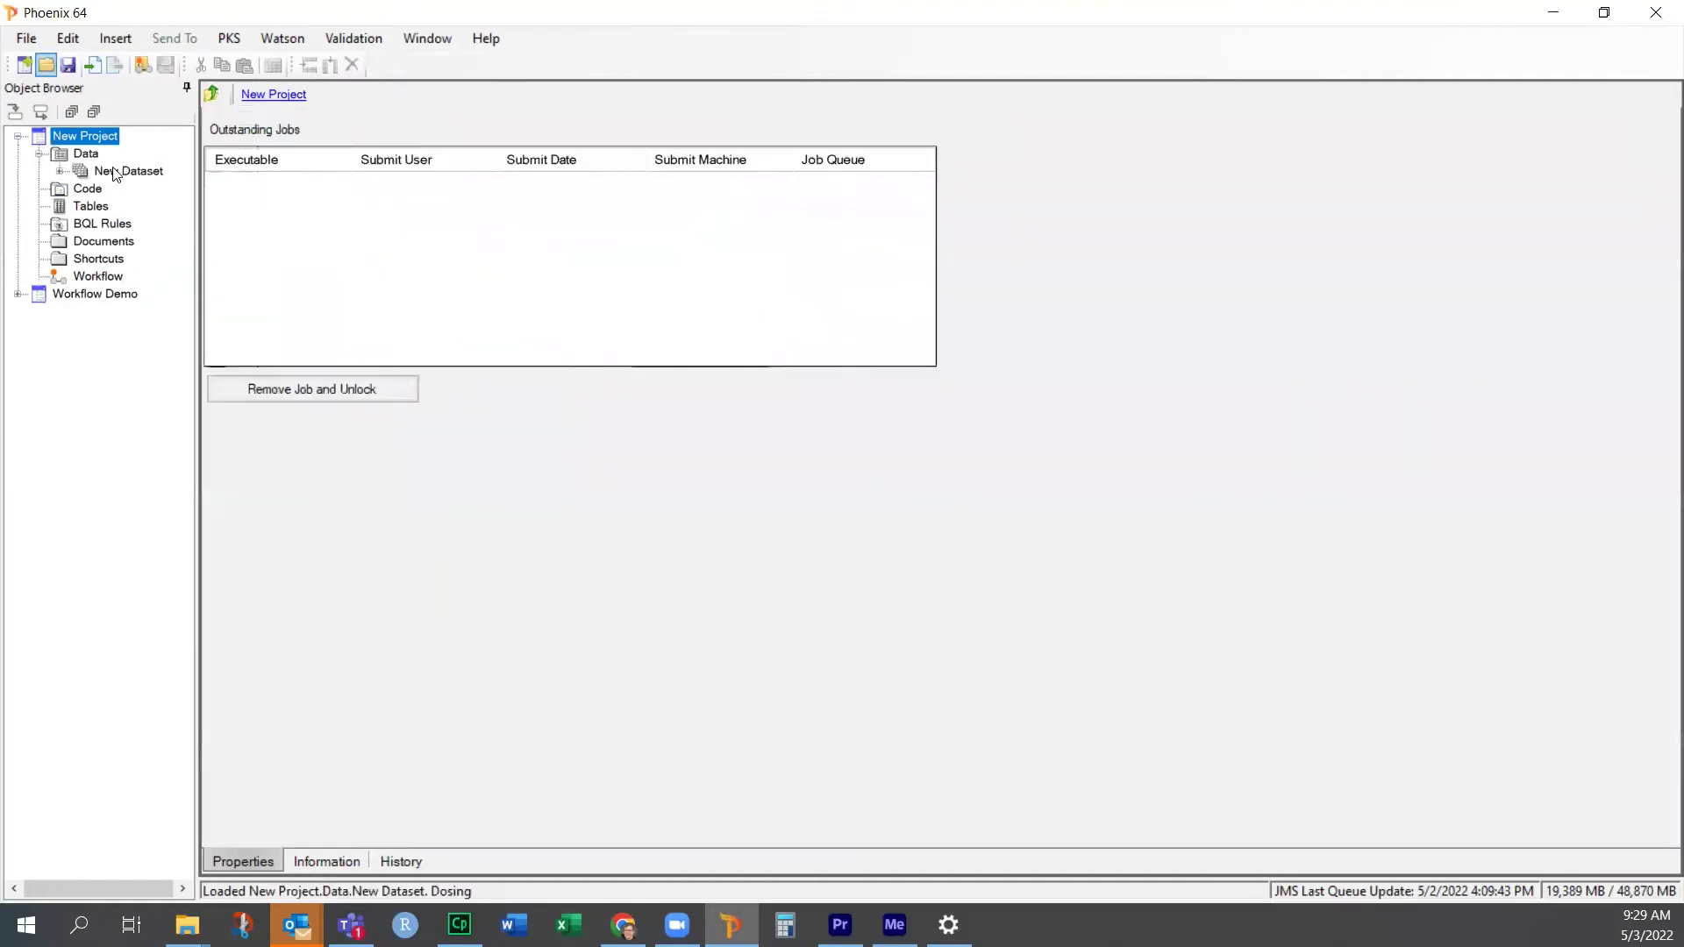
left_click(59, 172)
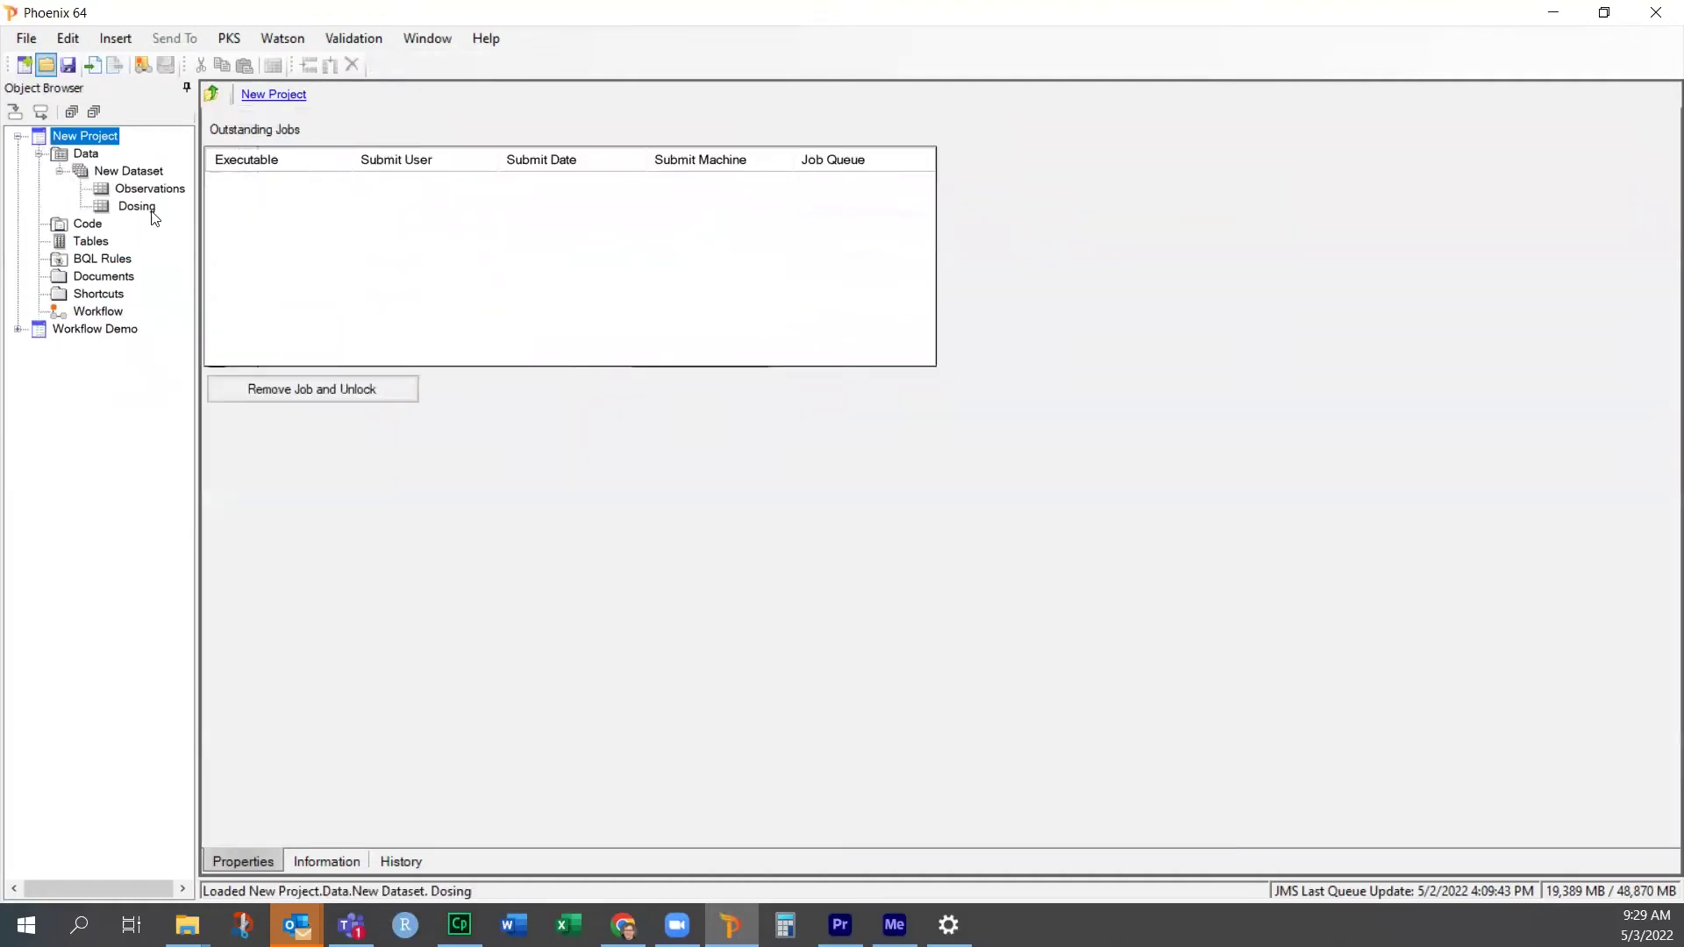
Load the My Template.phxtmplt workflow template into the new project's empty workflow
left_click(62, 315)
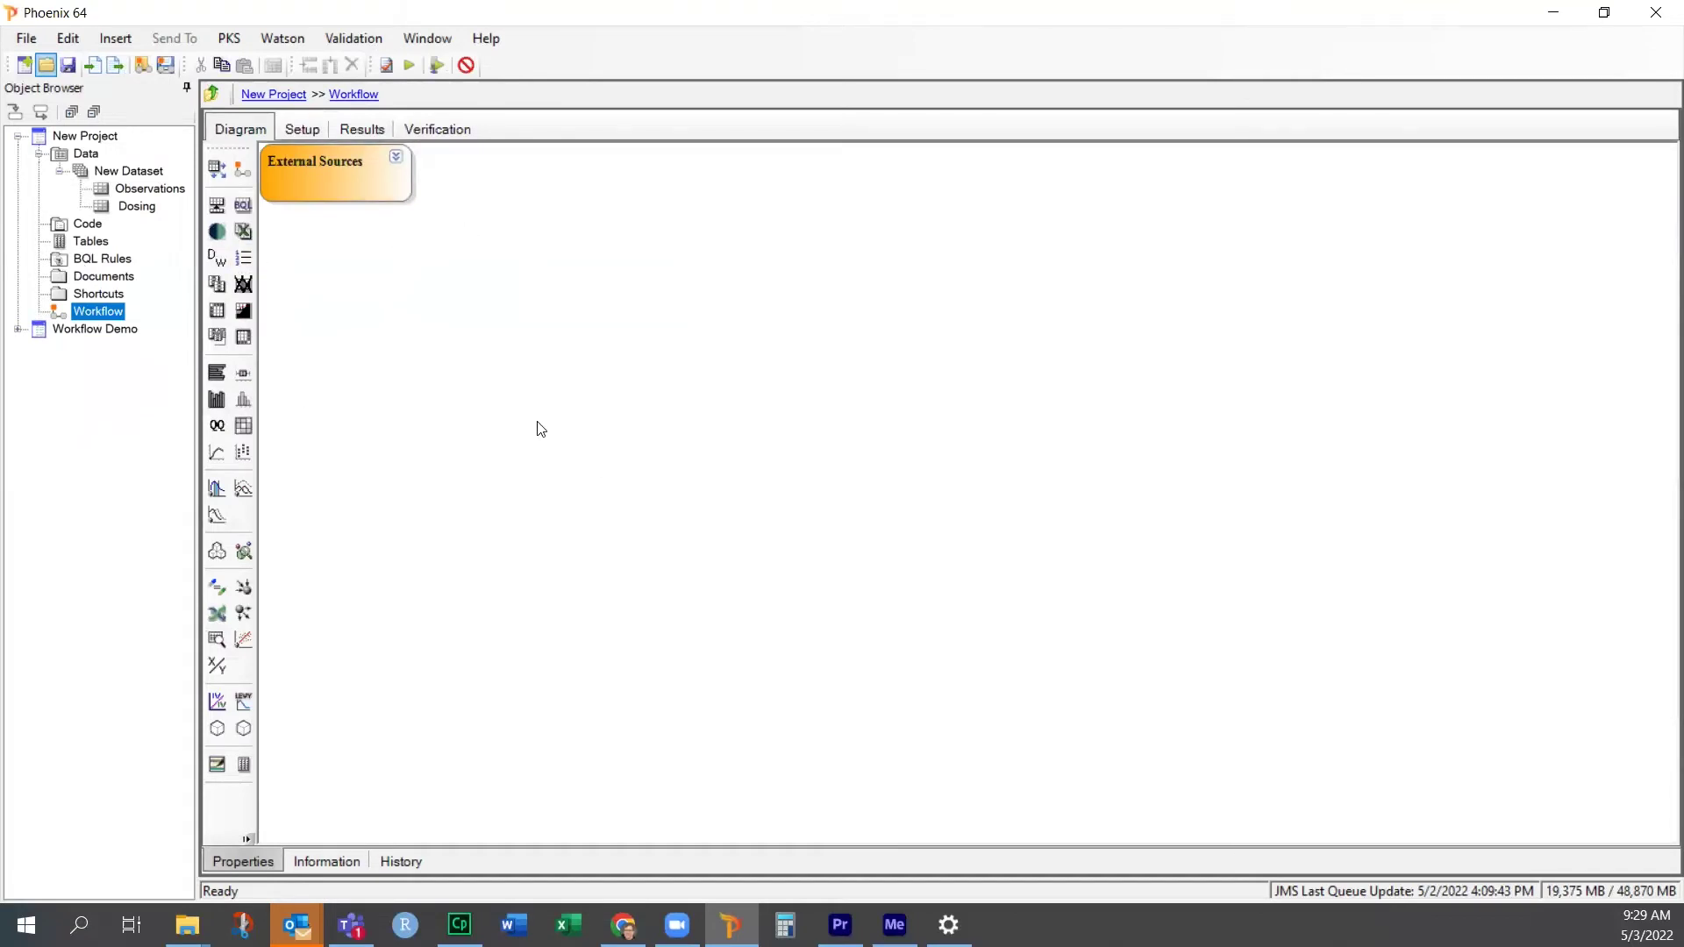
left_click(142, 66)
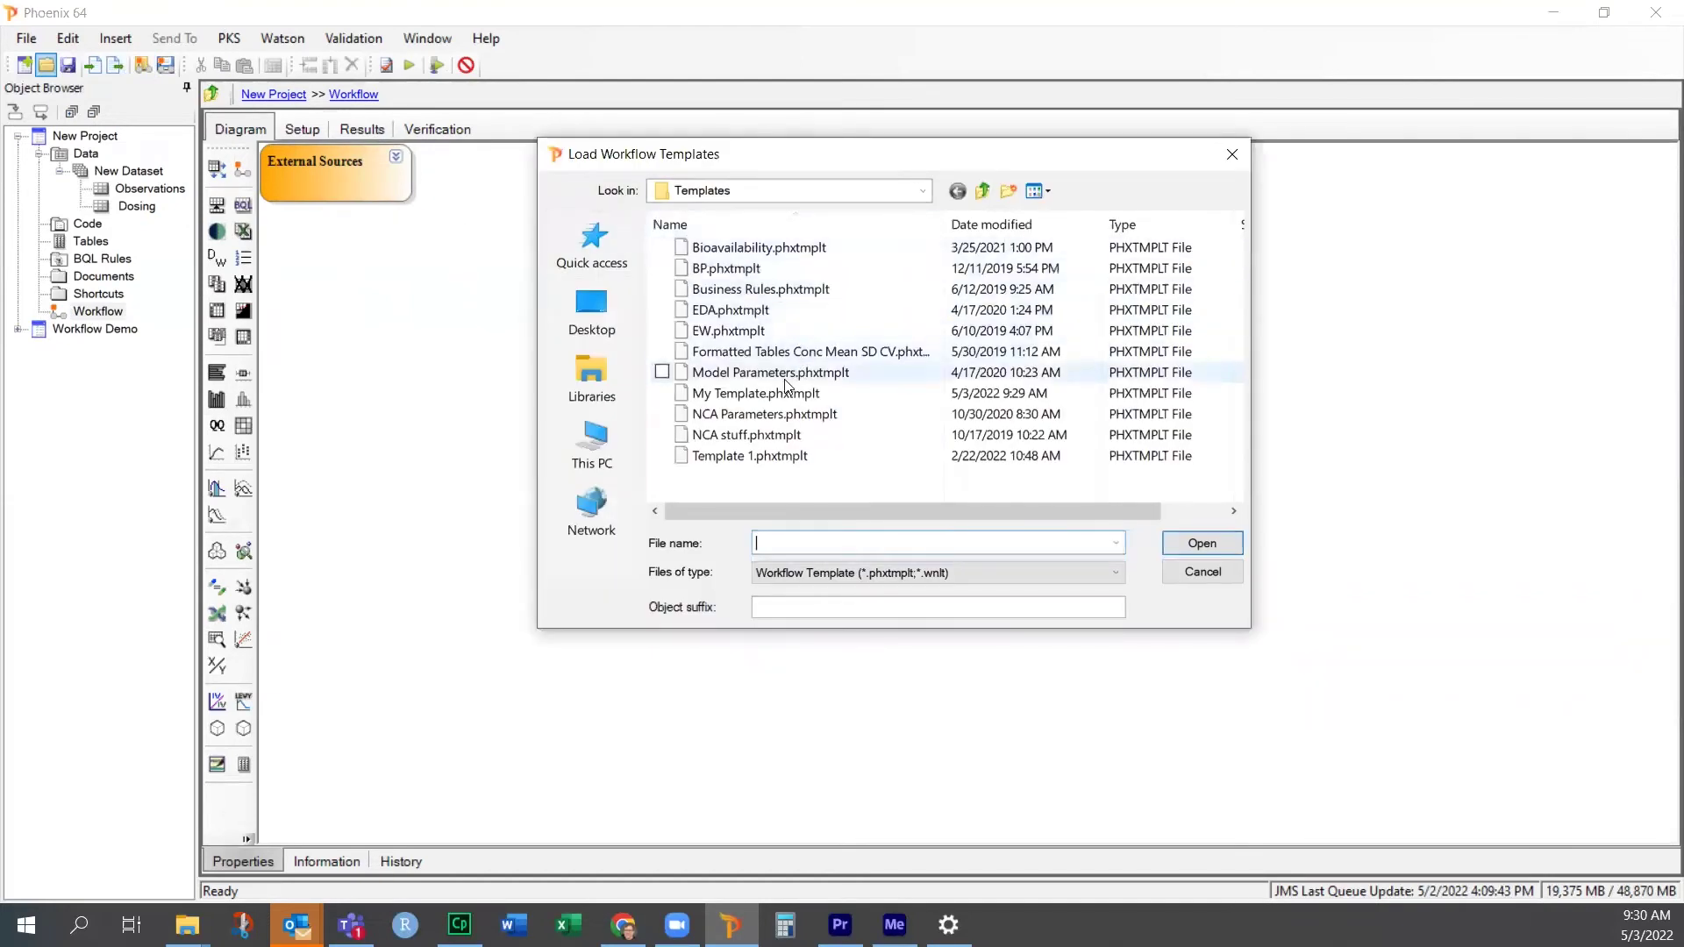
left_click(770, 402)
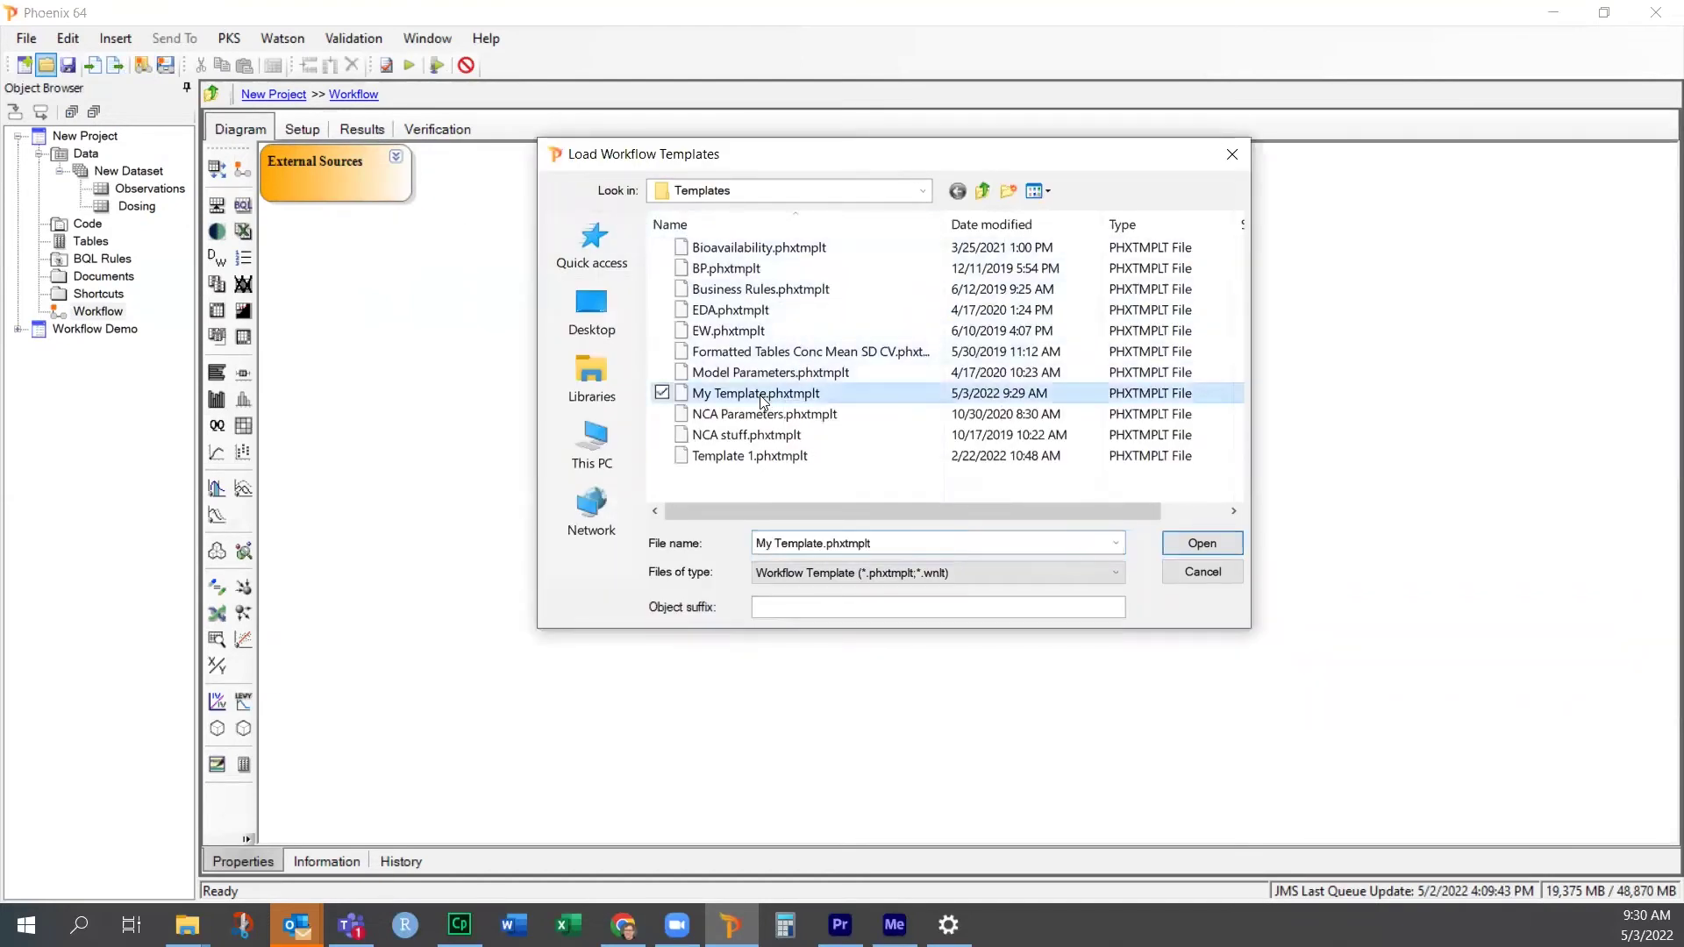
left_click(1202, 545)
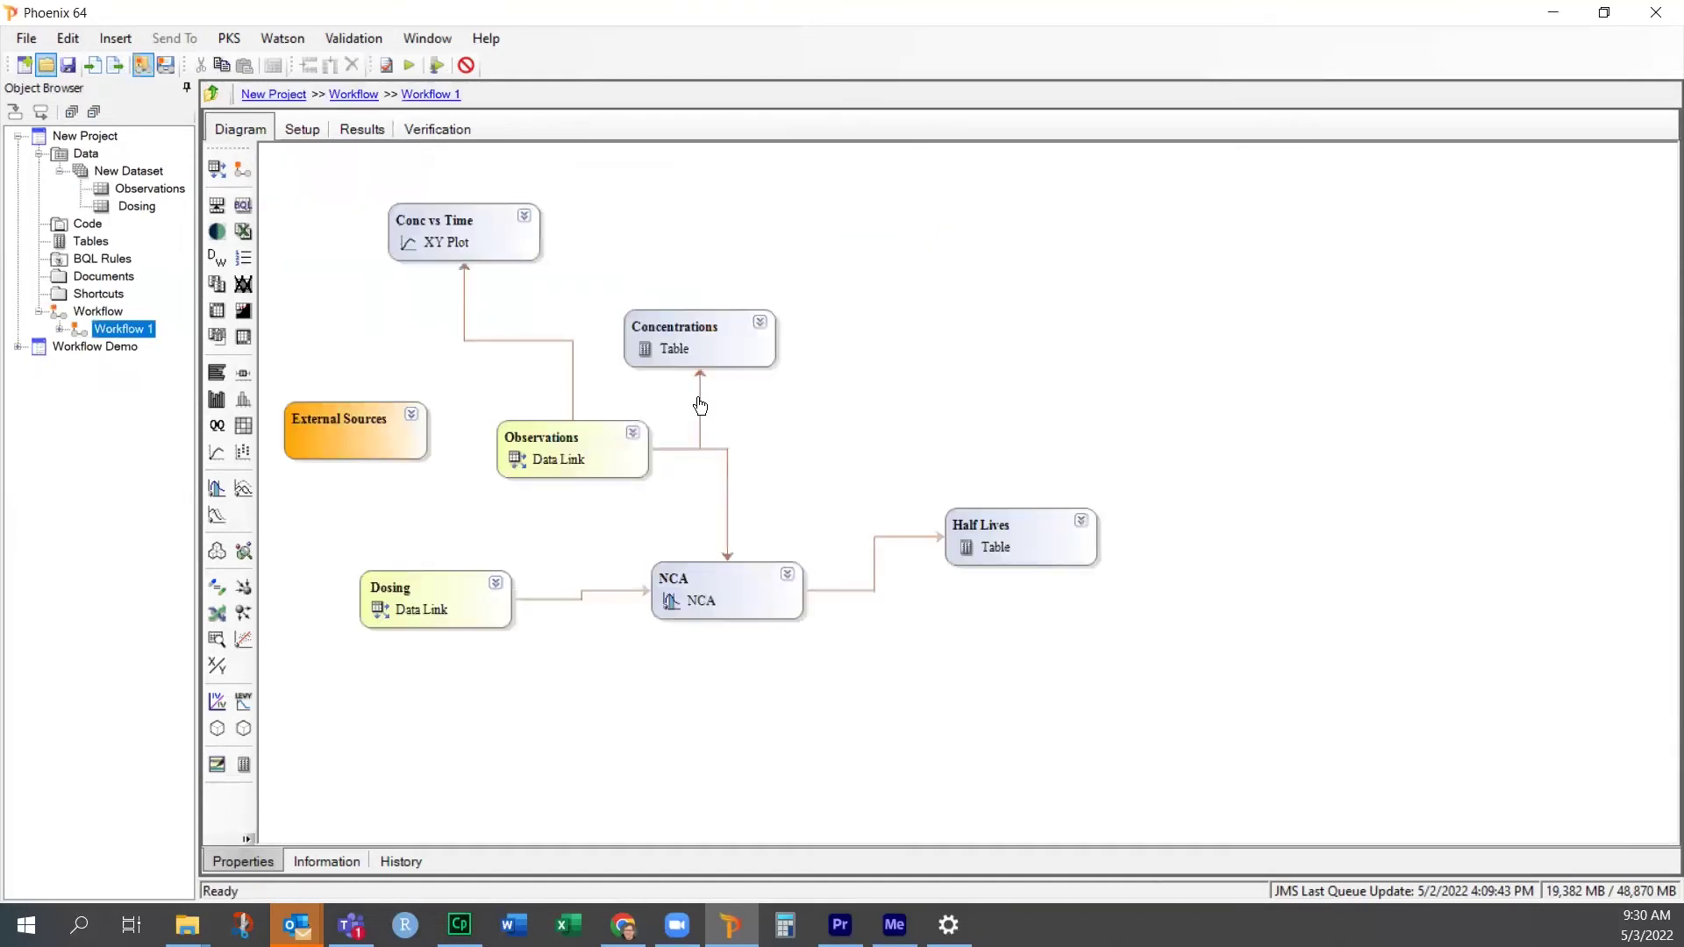
Expand Workflow 1 and map the New Dataset Observations and Dosing worksheets to the matching data links in the diagram
left_click(60, 328)
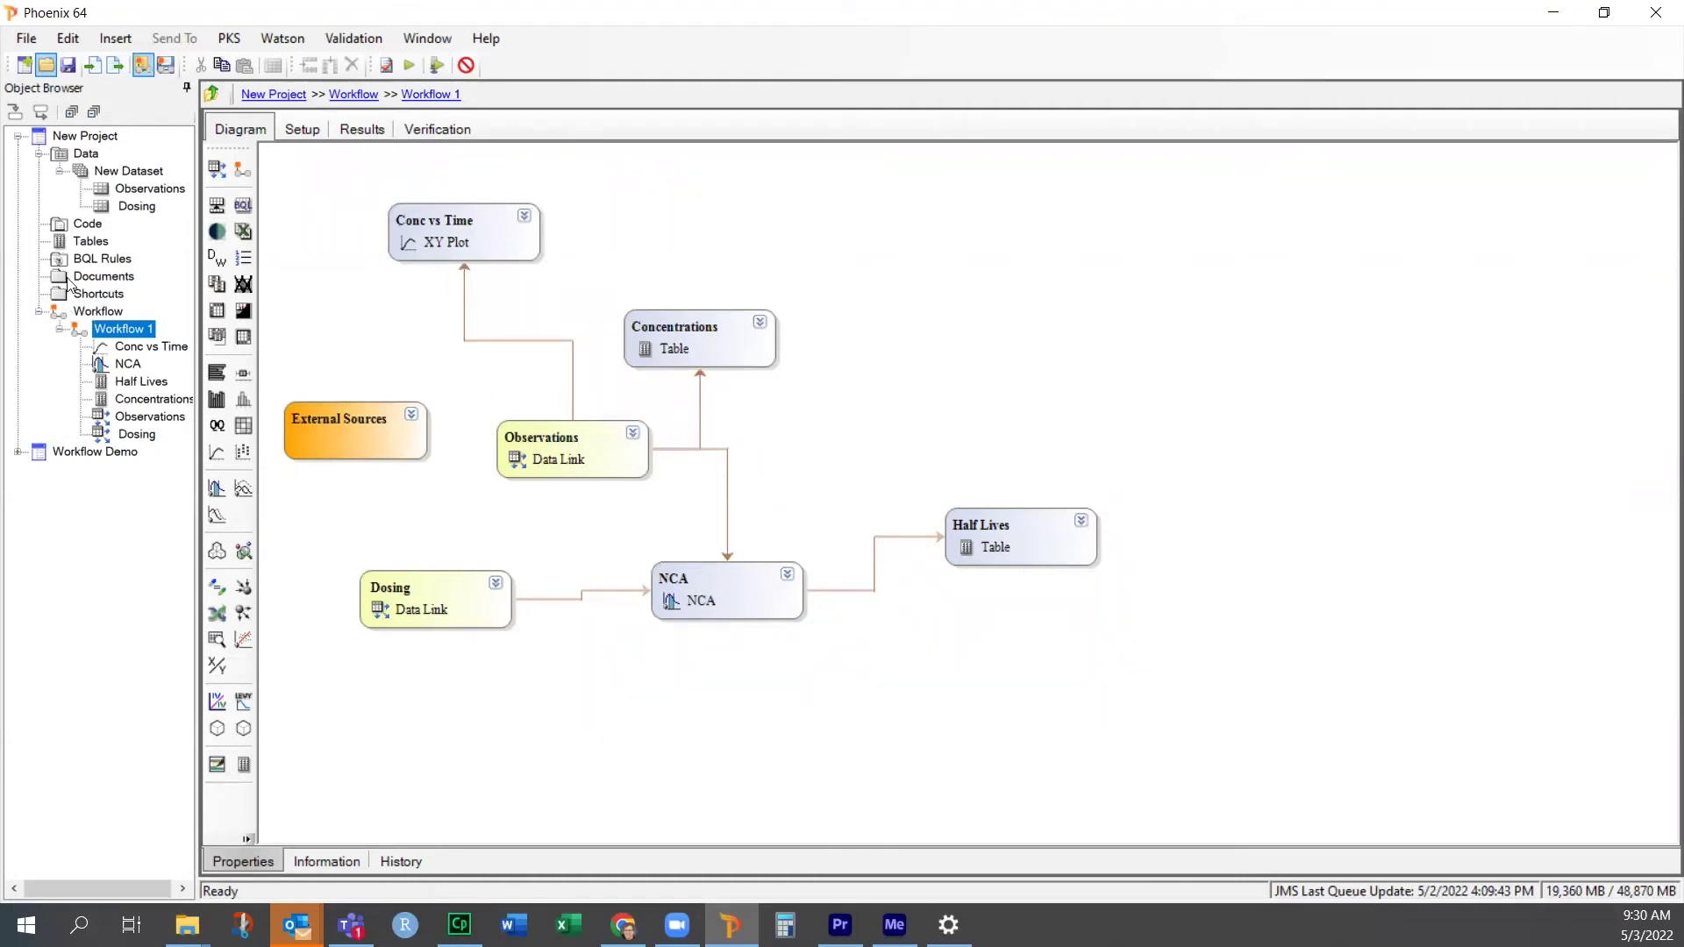
left_click_drag(138, 193, 538, 521)
left_click(632, 433)
left_click_drag(98, 211, 404, 671)
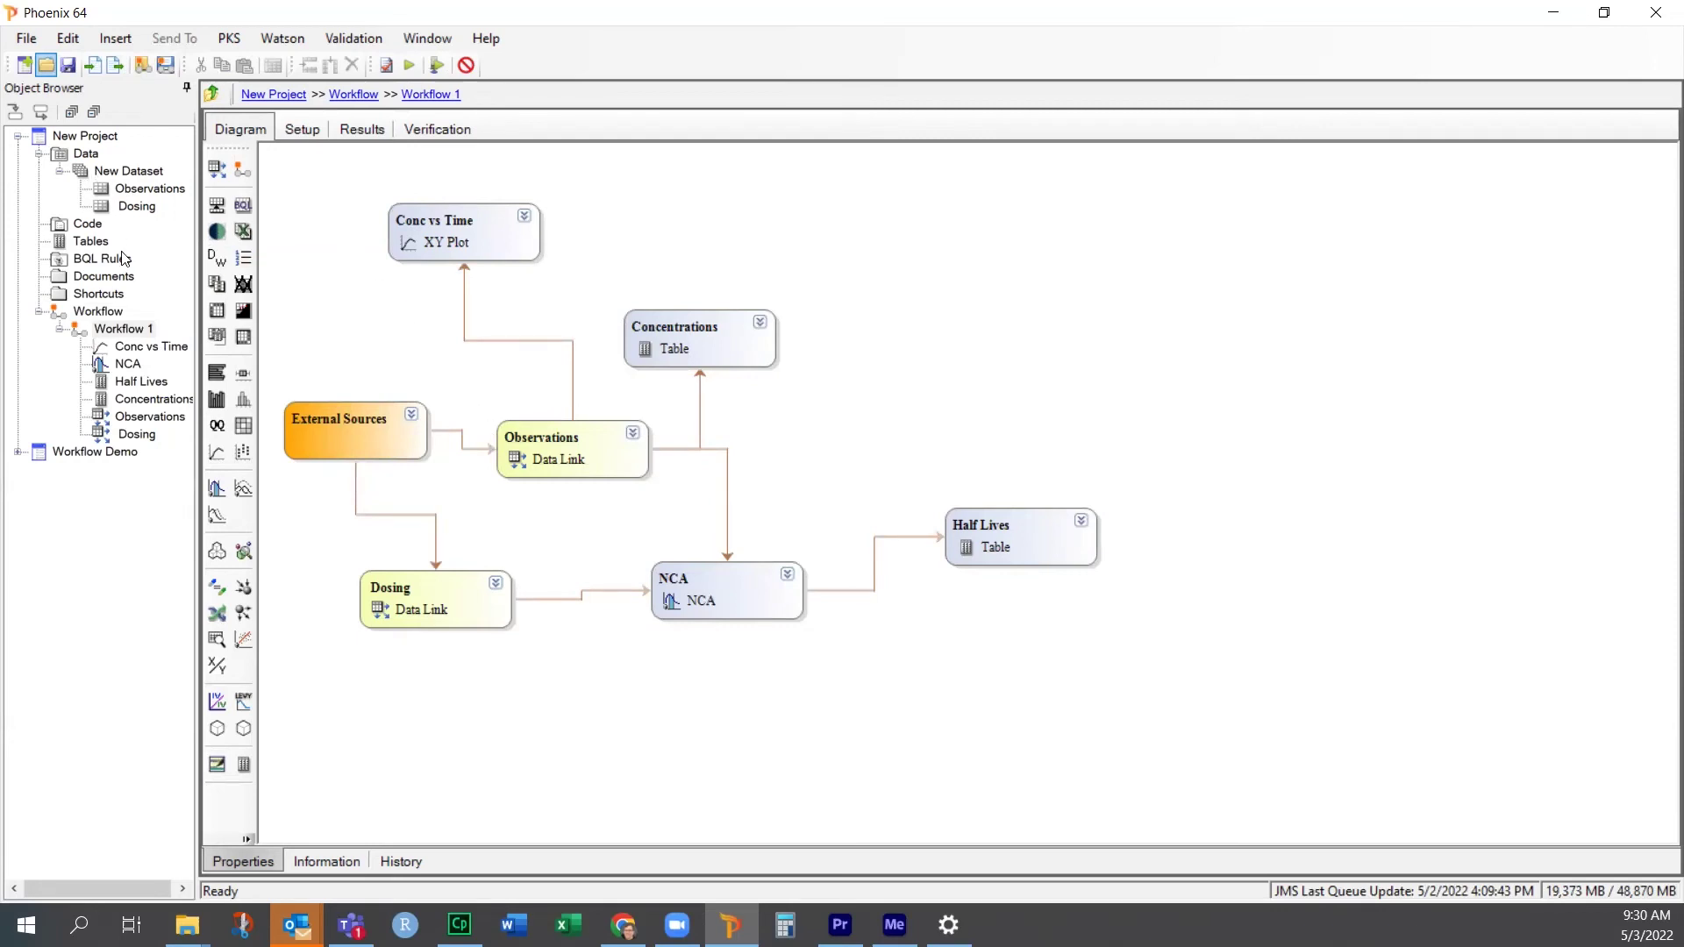
Execute Workflow 1 on the new dataset and return to the diagram
left_click(409, 67)
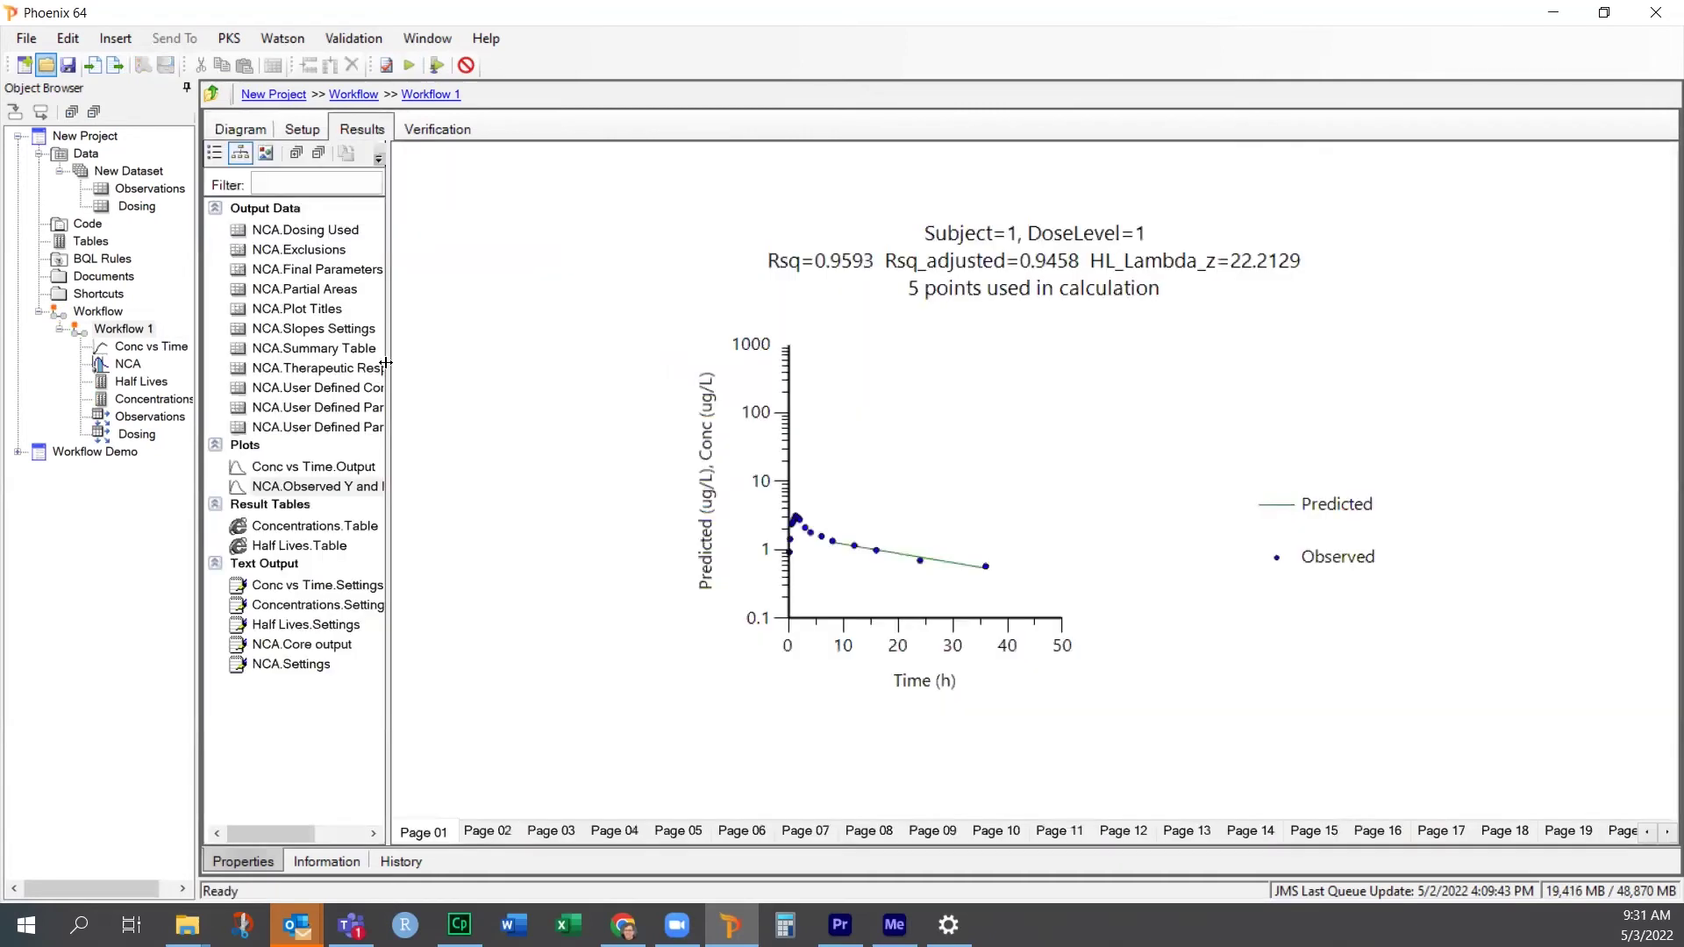
left_click(239, 130)
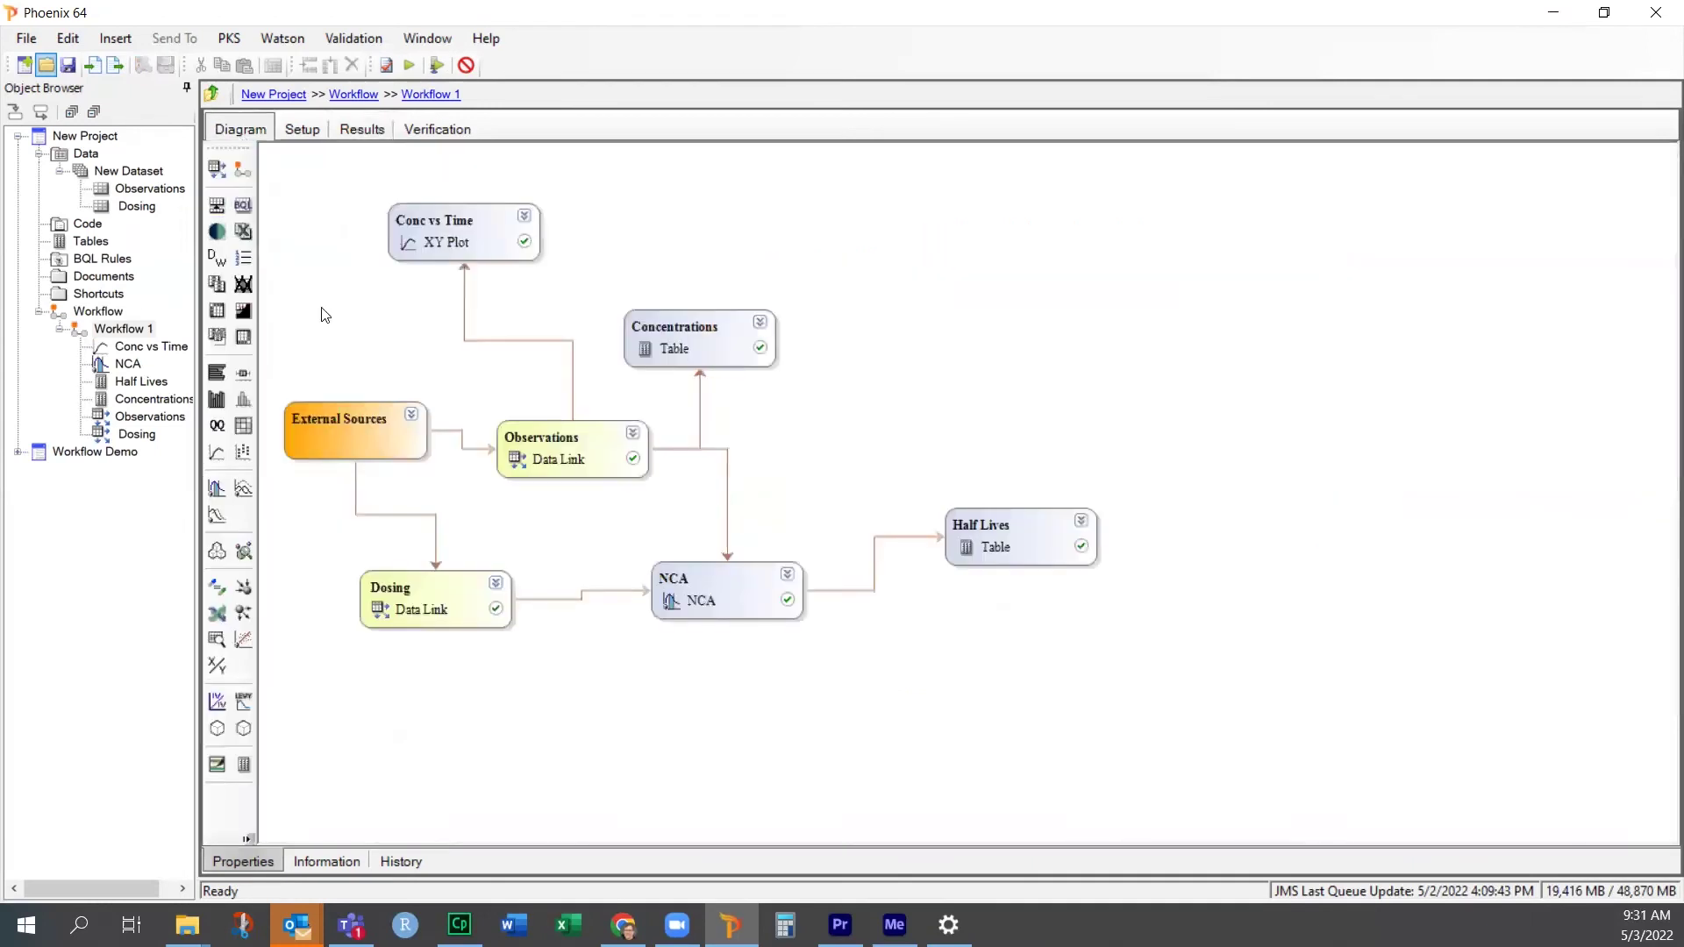
Review the Workflow 1 results, including the enlarged Conc vs Time plot, the NCA output and the Half Lives table
left_click(145, 347)
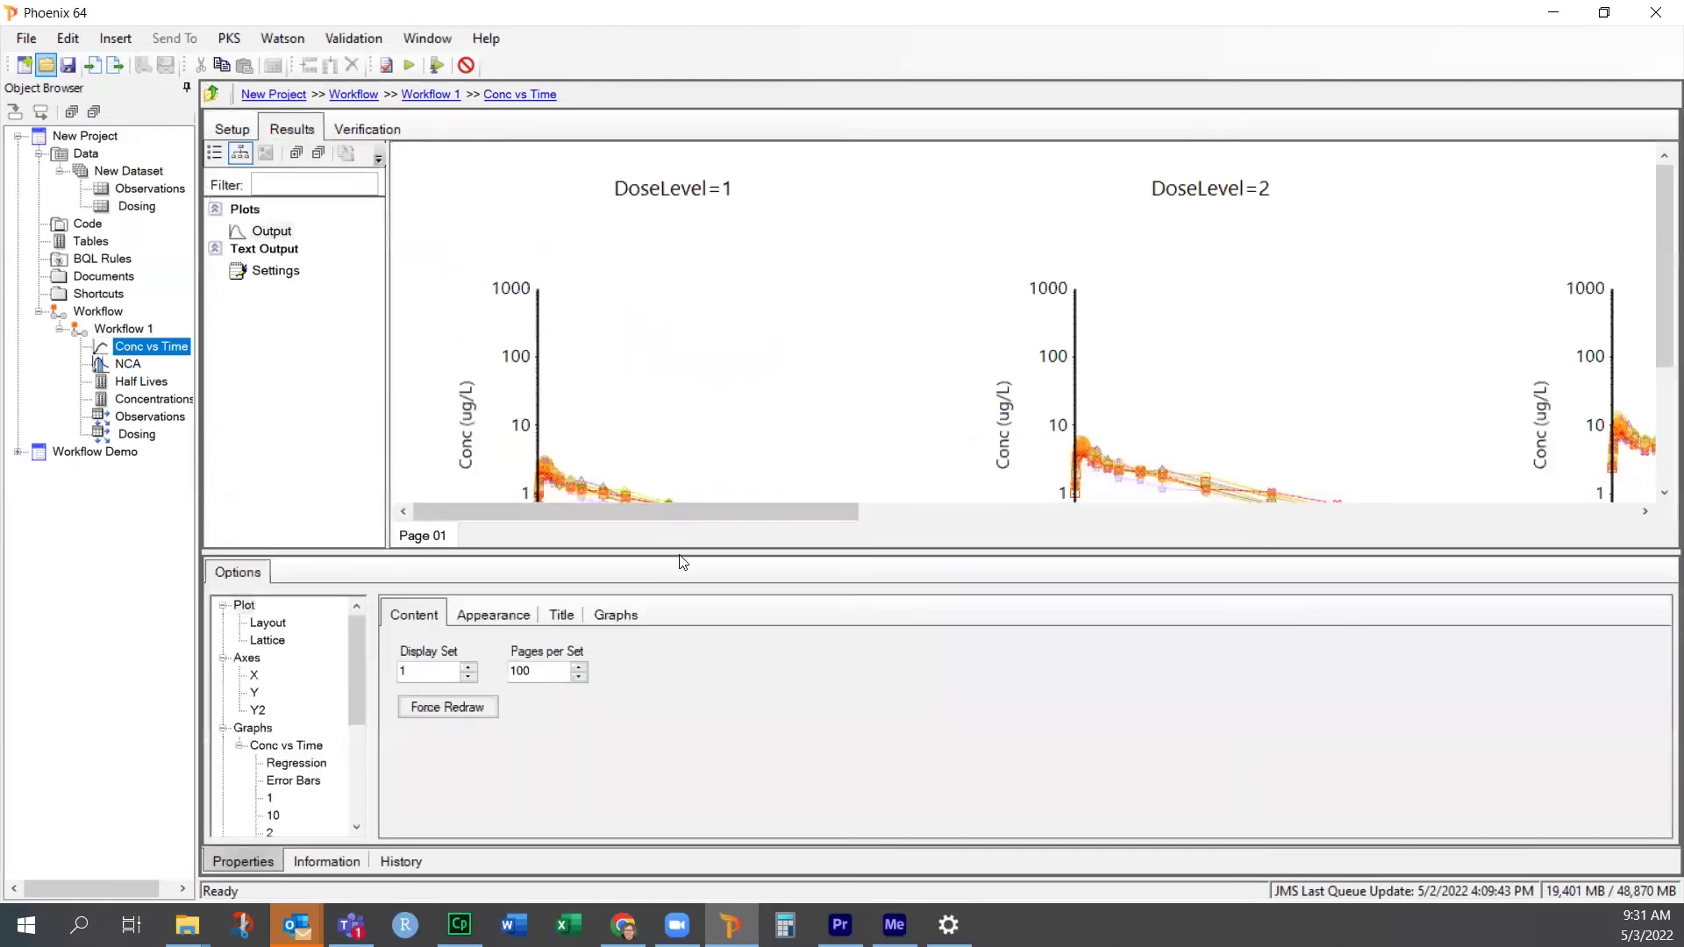
left_click_drag(680, 550, 642, 755)
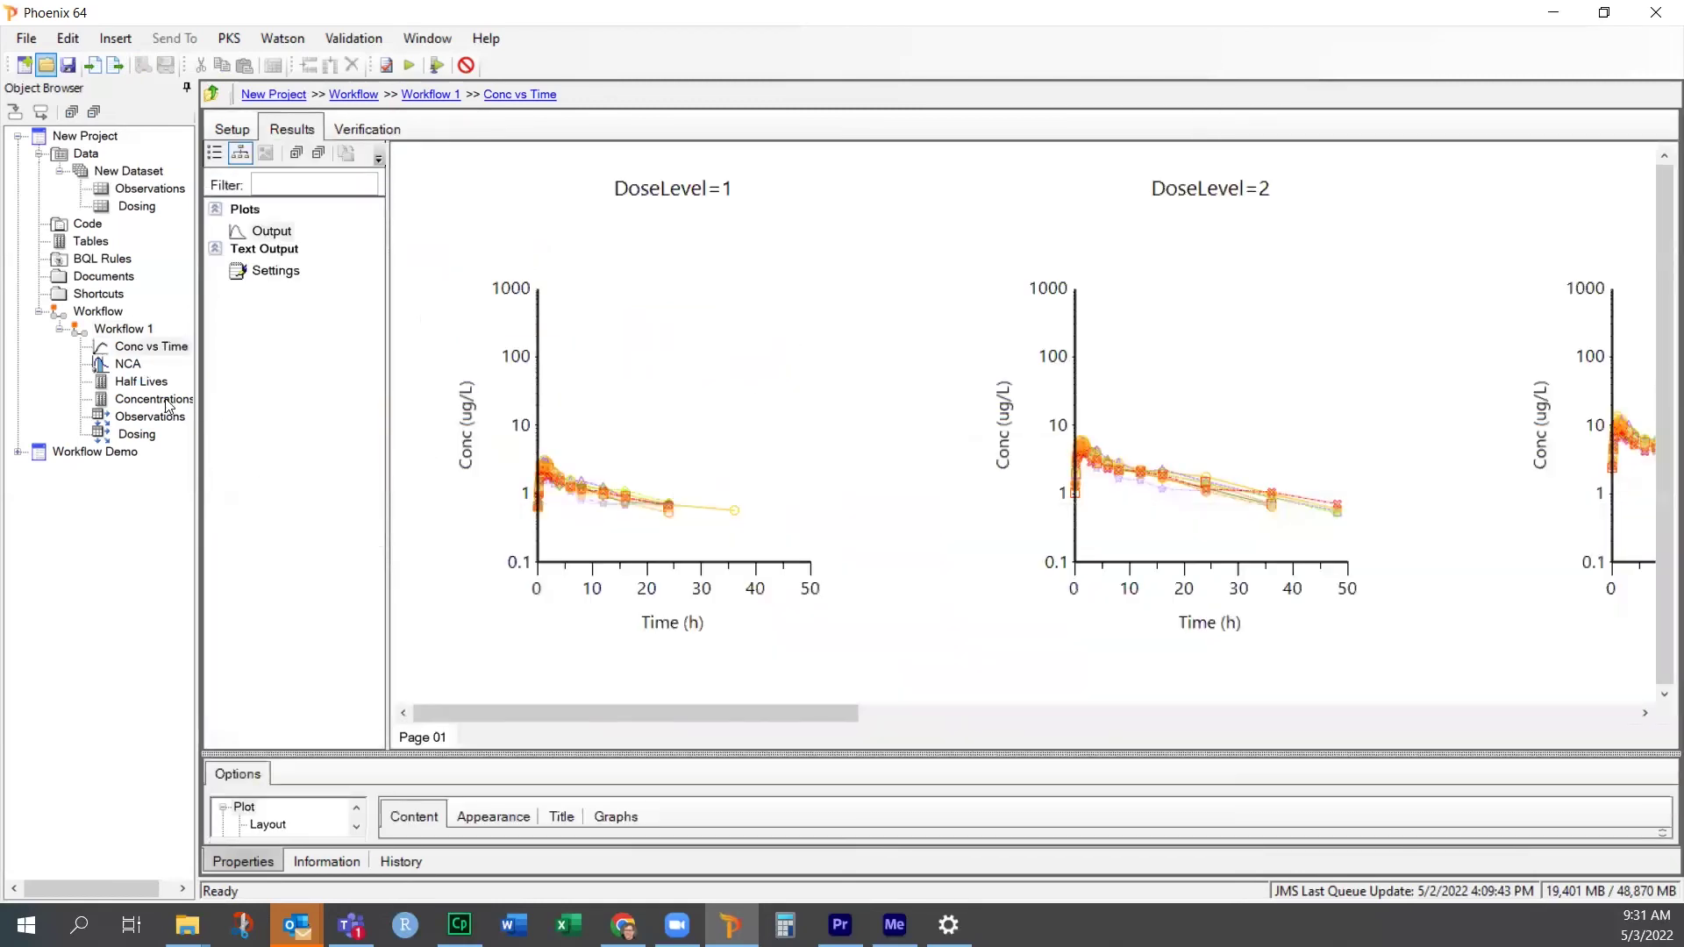
left_click(131, 365)
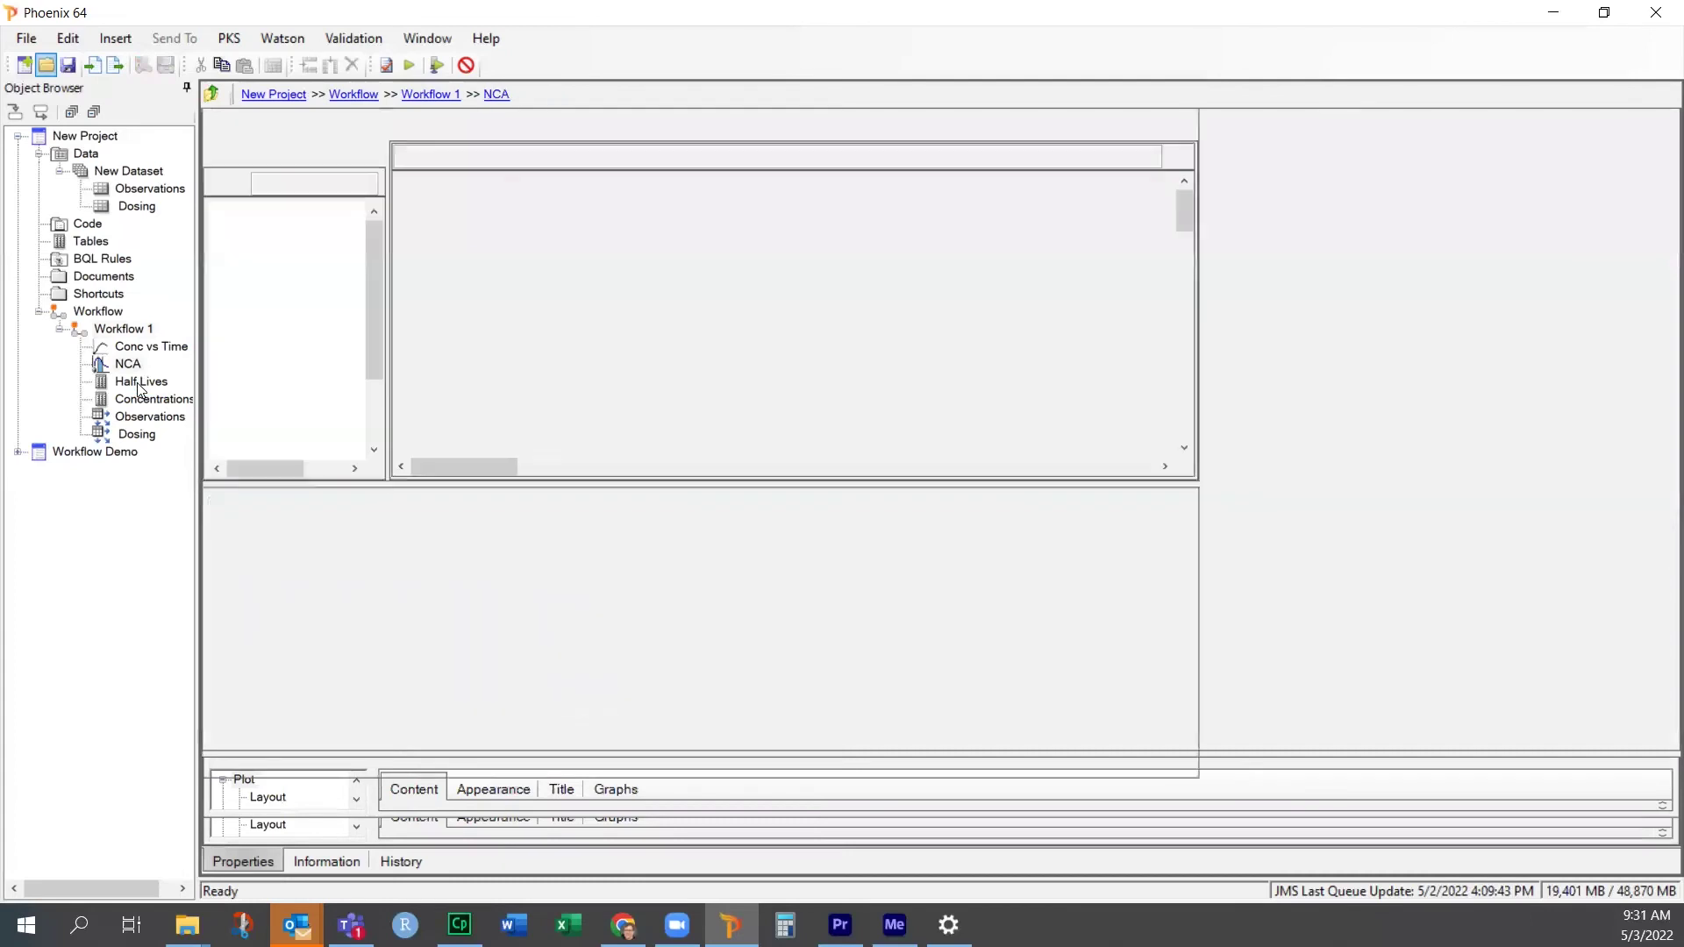
left_click(144, 384)
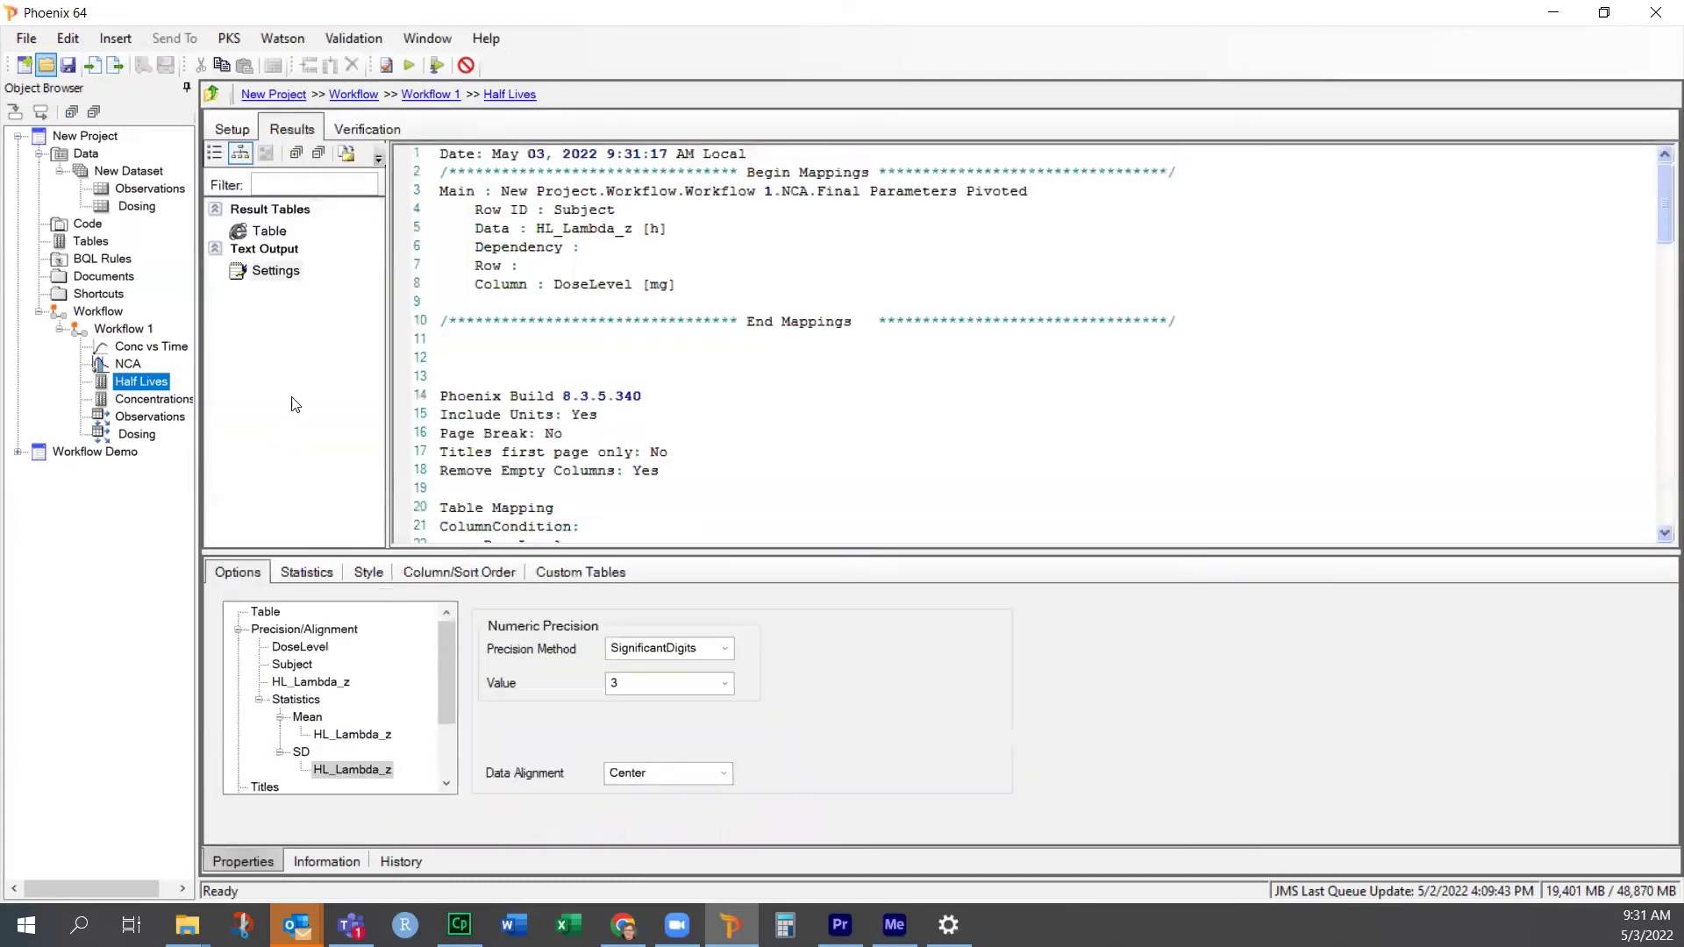
left_click(275, 232)
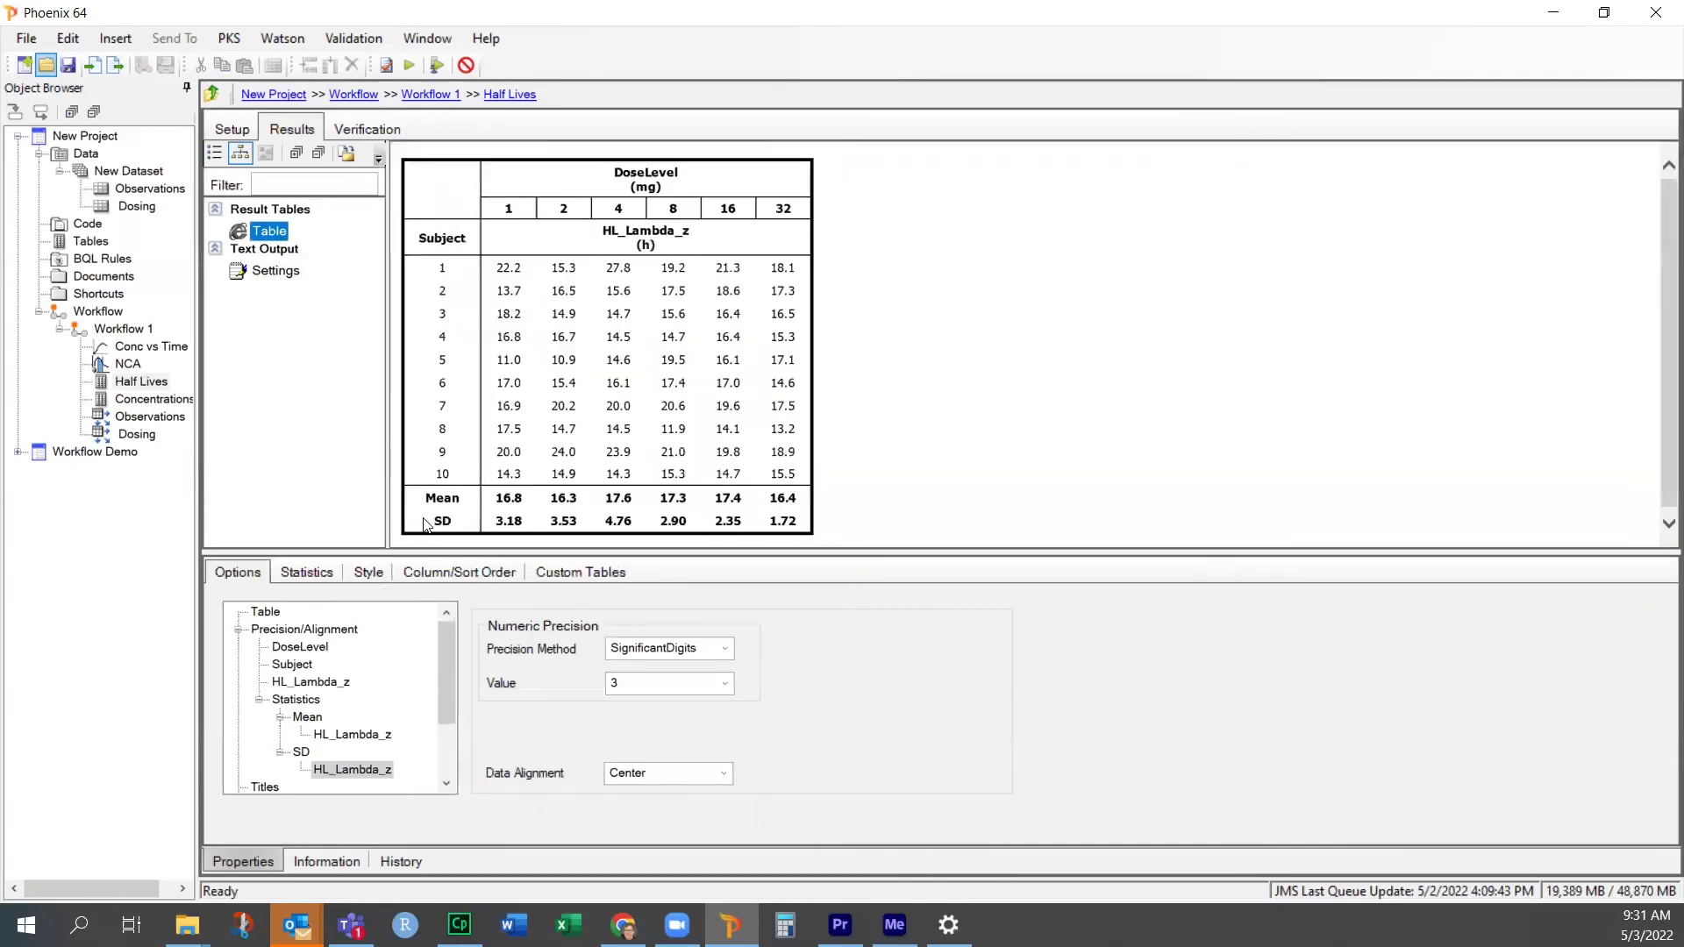
left_click(143, 419)
Return to the Workflow 1 diagram and examine the Observations data link's output data and its column mappings
left_click(116, 331)
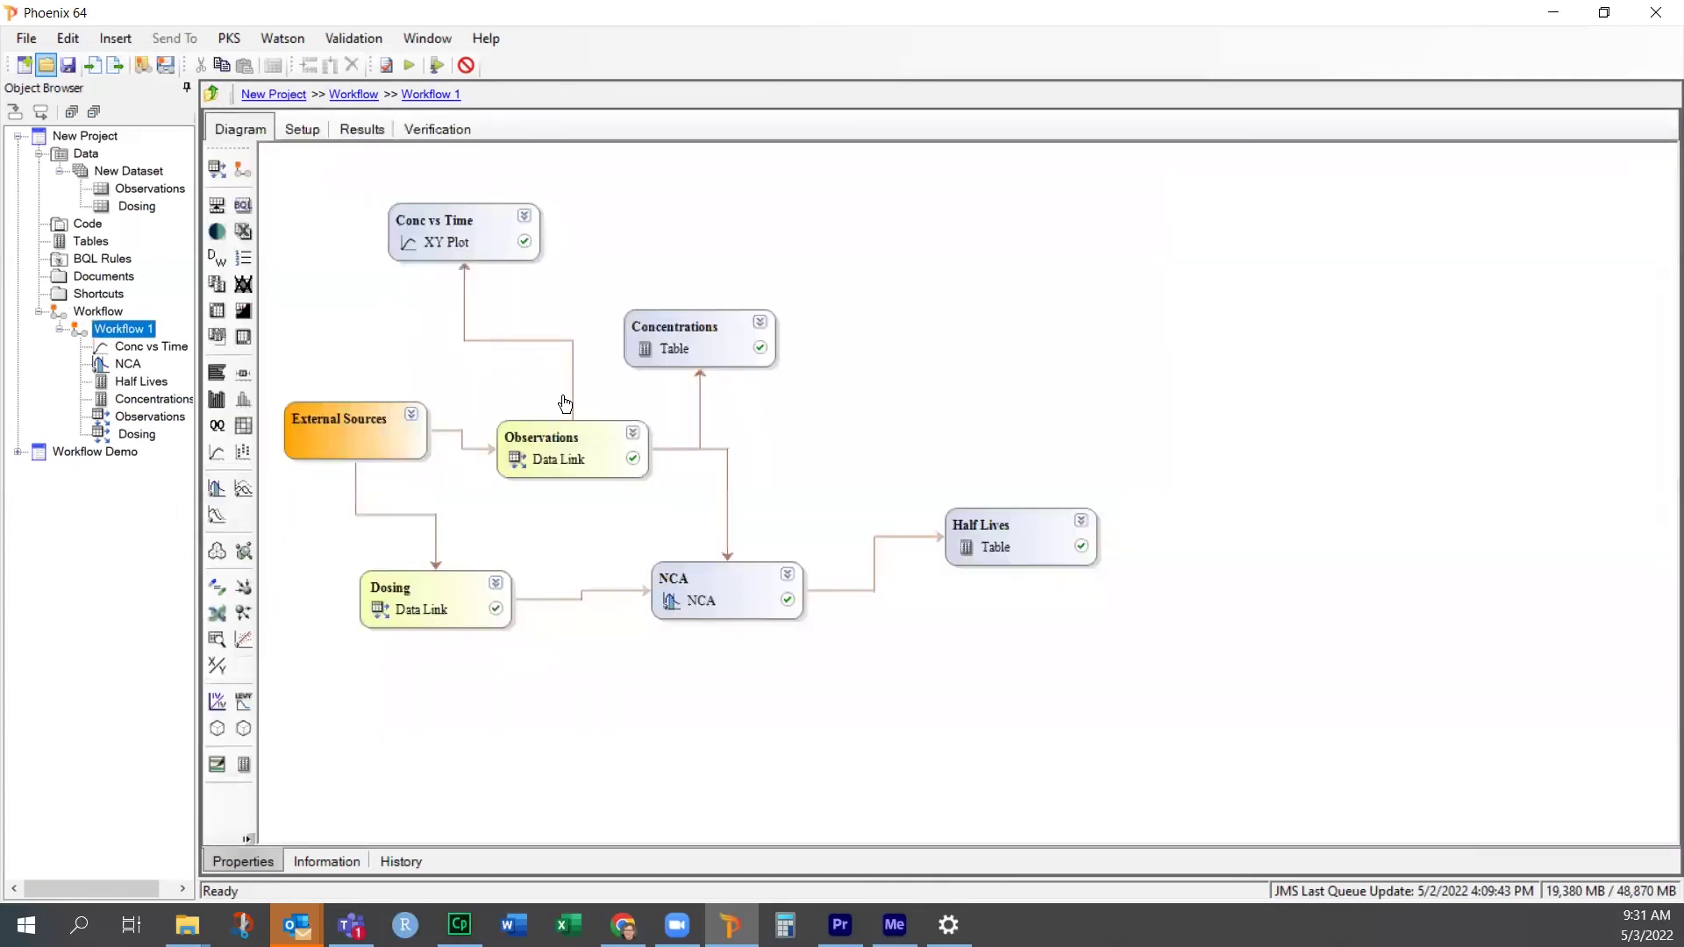
left_click(541, 450)
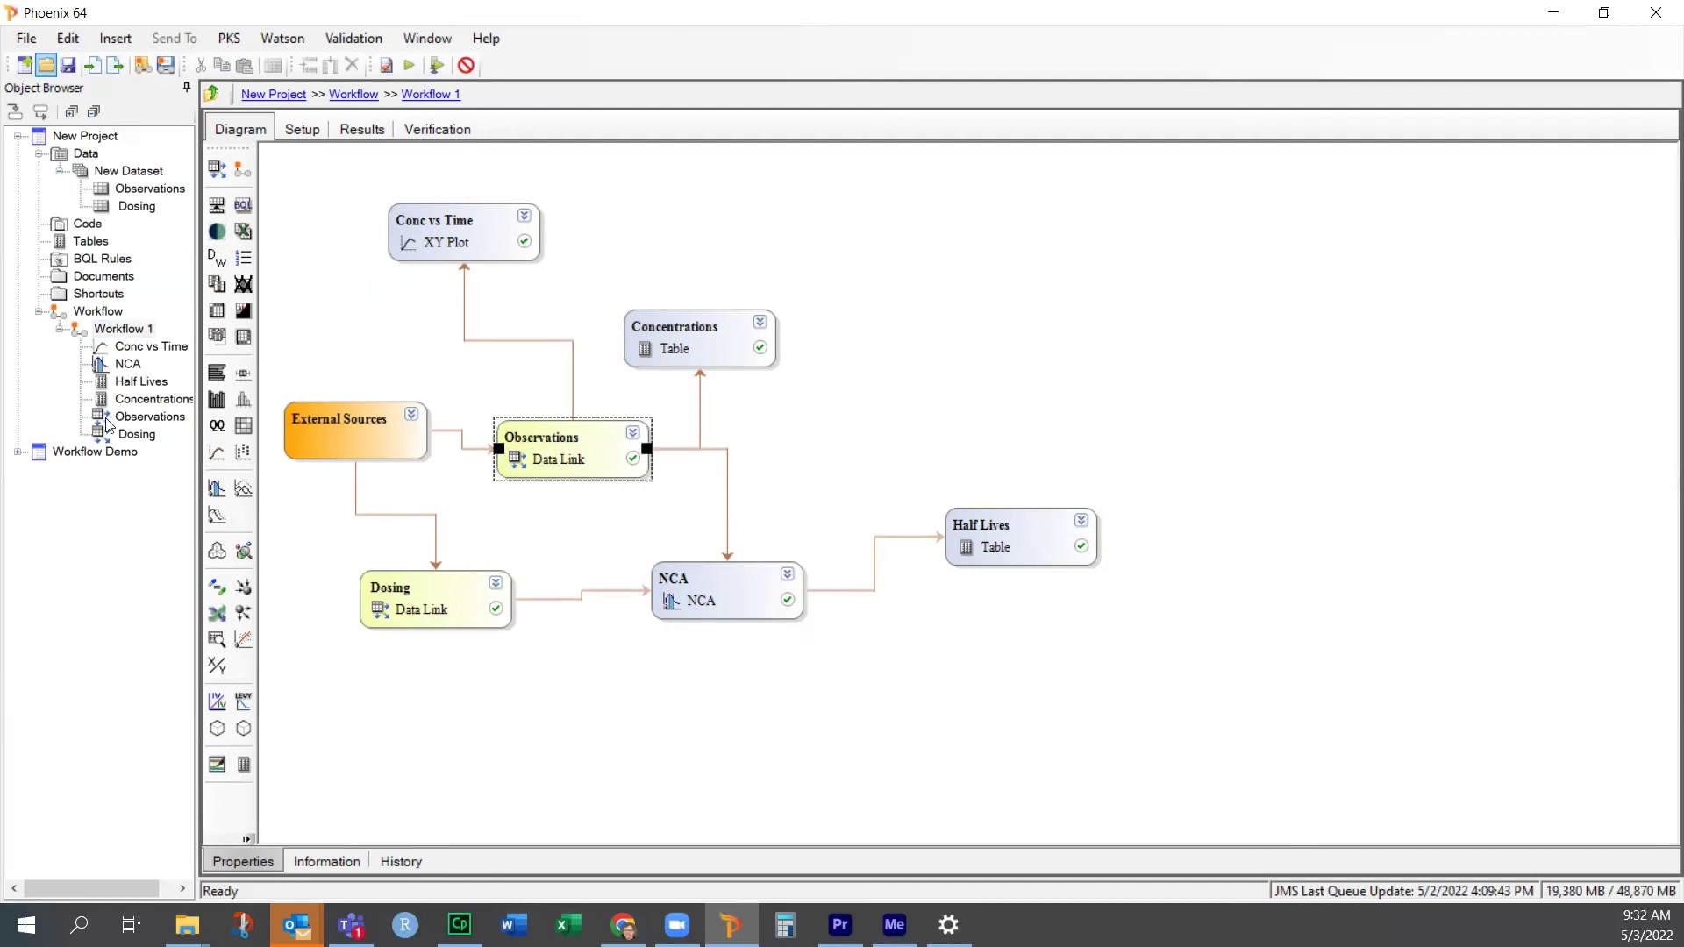
left_click(138, 418)
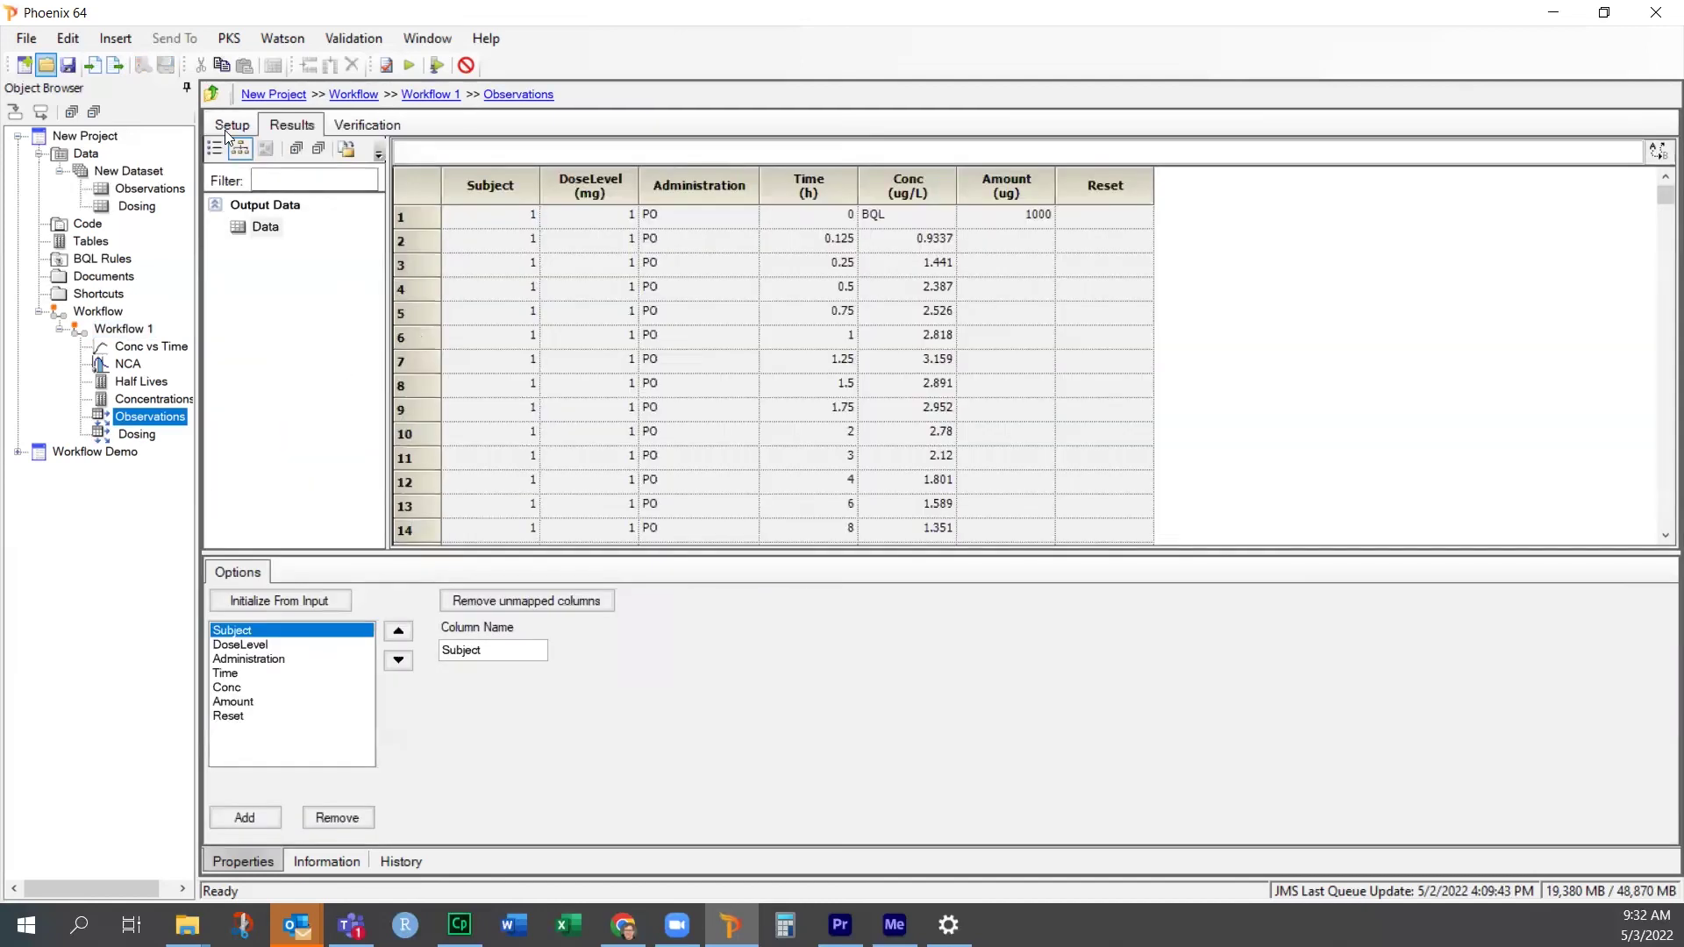
left_click(230, 127)
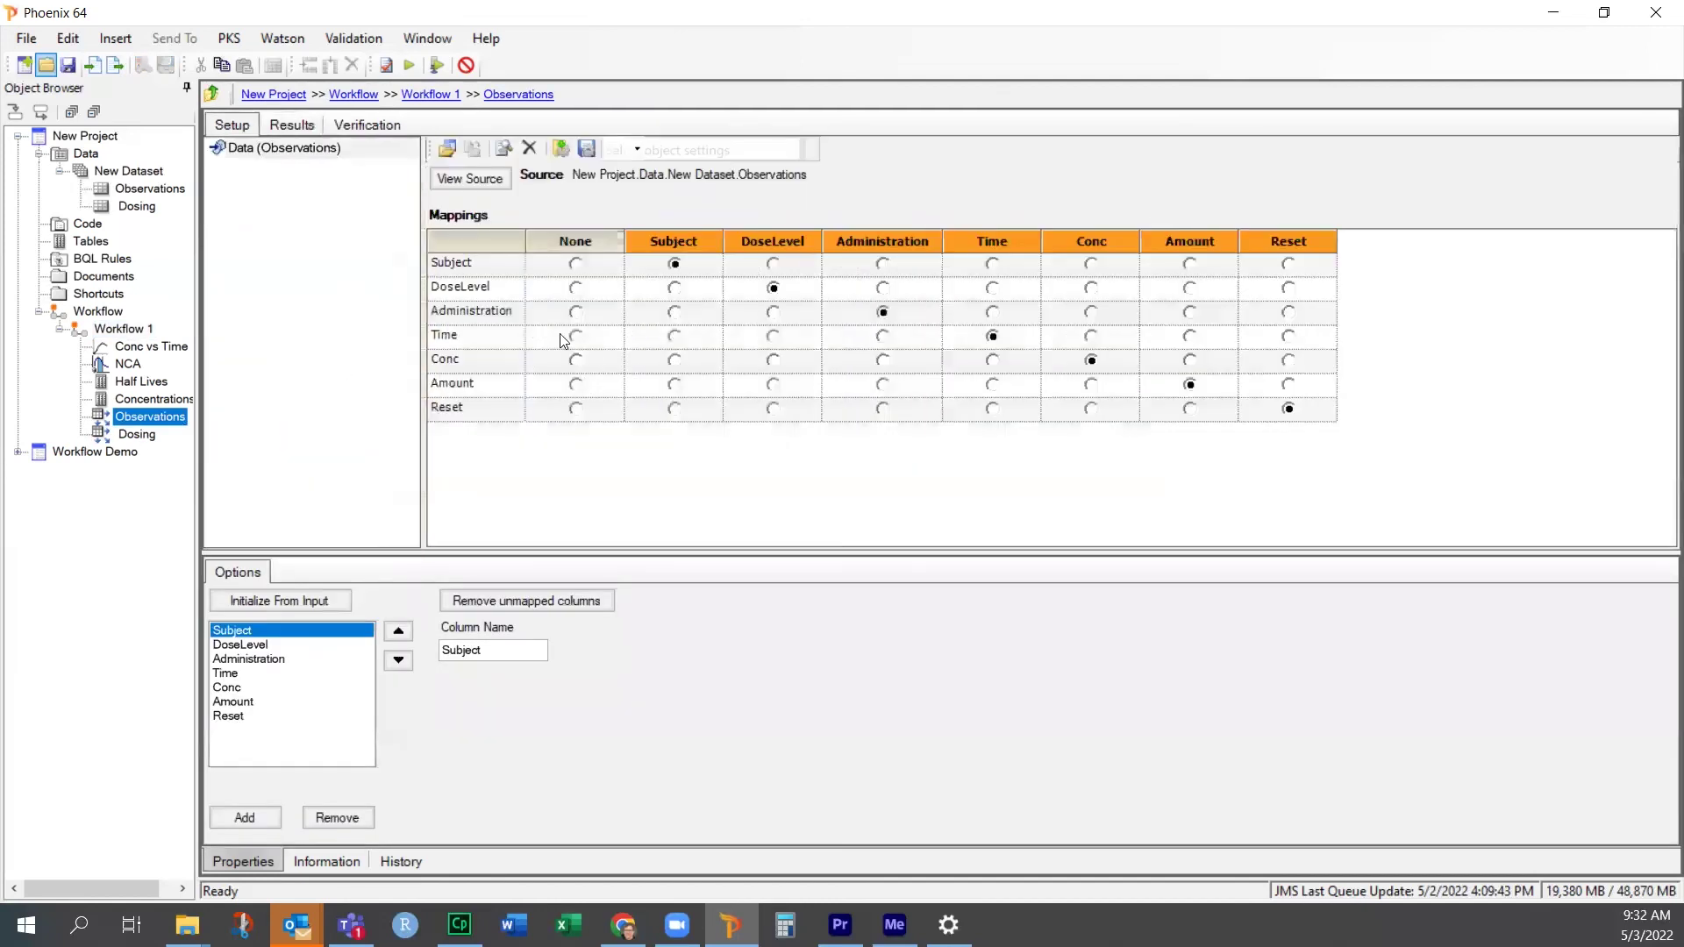